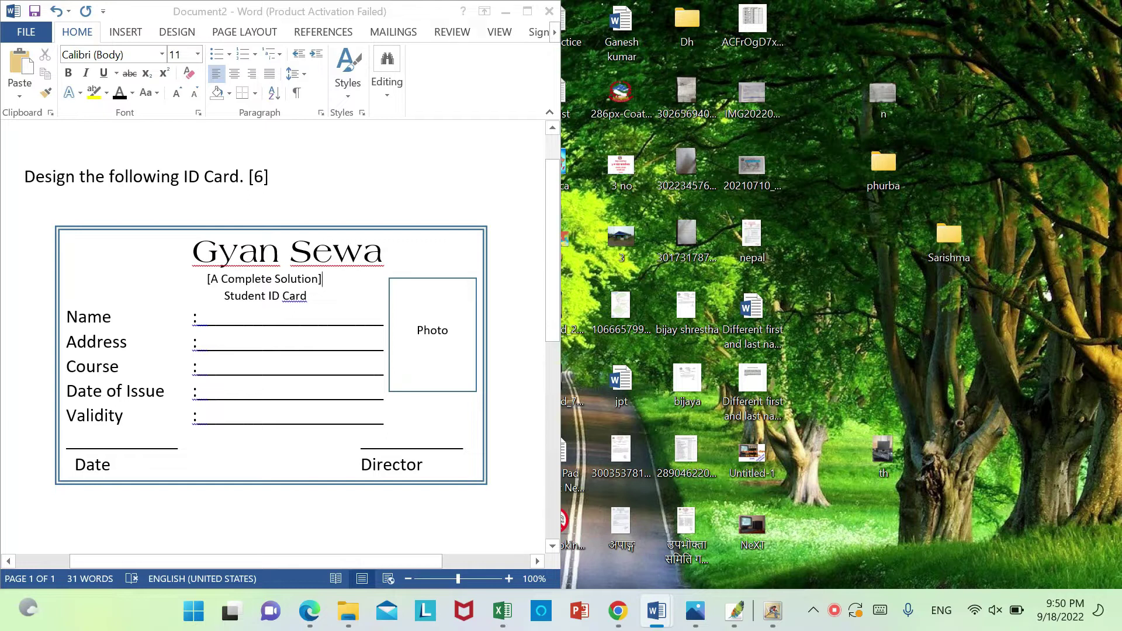
- Create a new blank document and dock its window beside the ID card question document
click(34, 34)
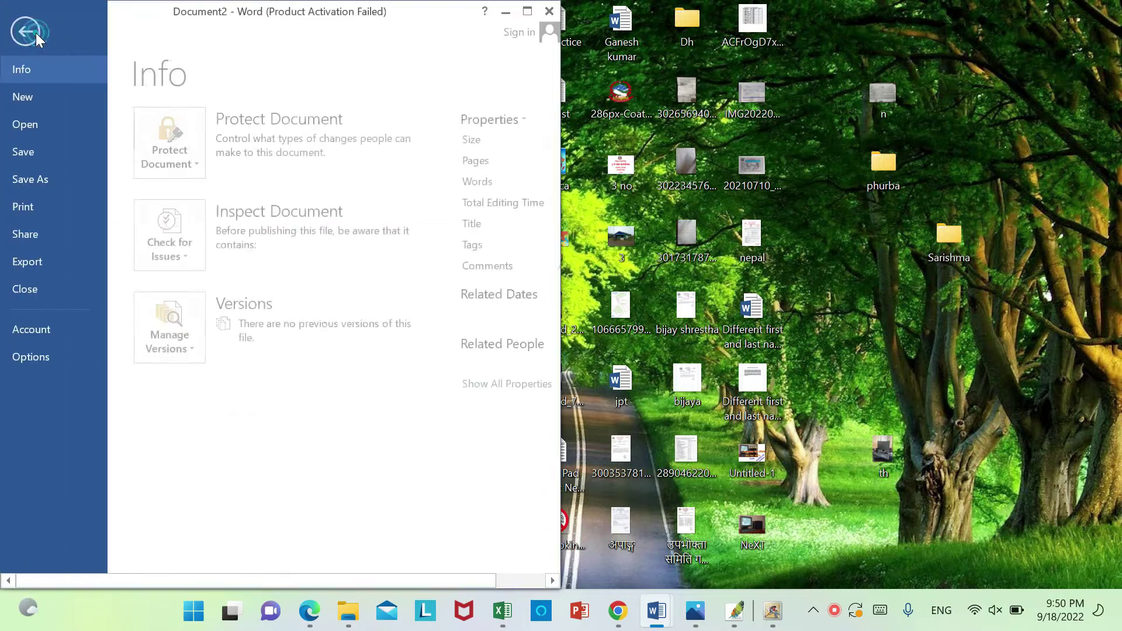
click(54, 97)
click(230, 264)
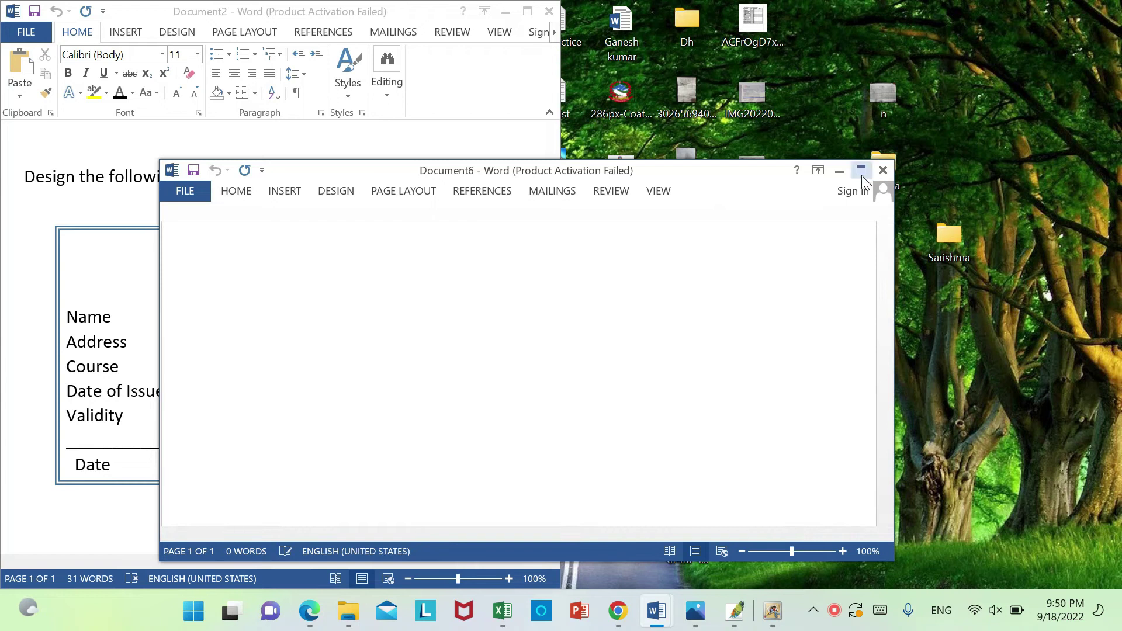
click(861, 171)
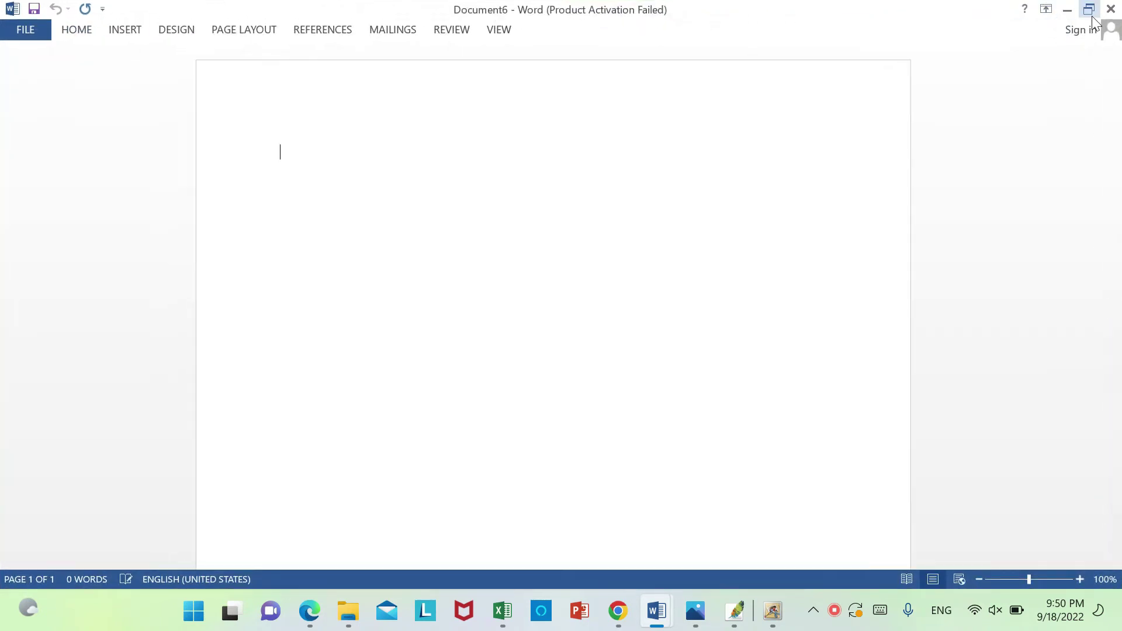
click(1091, 11)
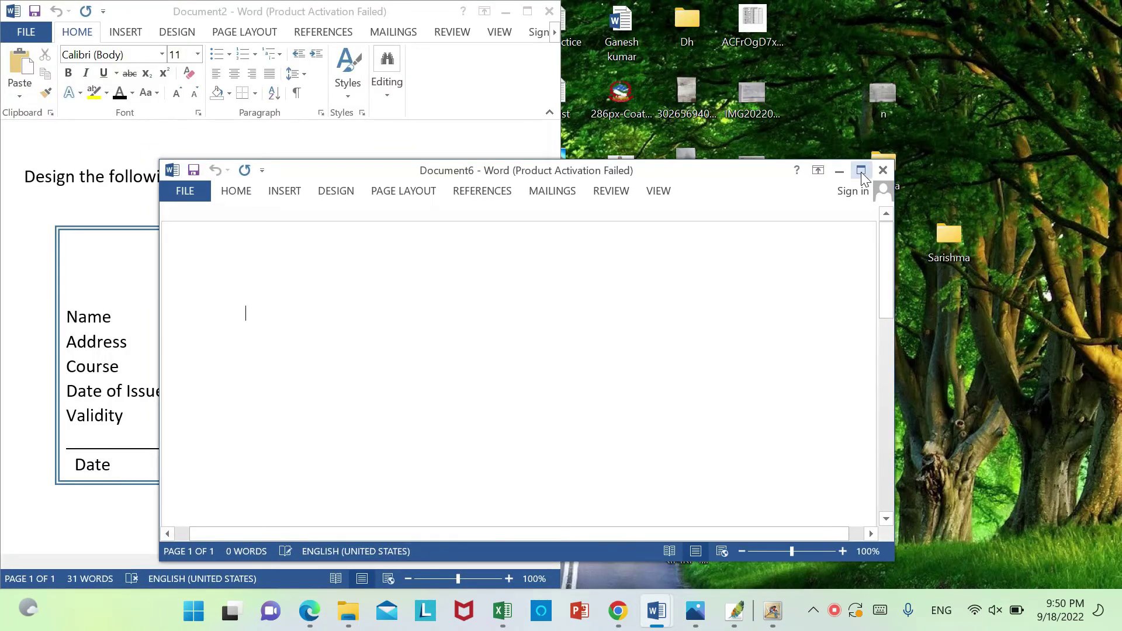
mouse_move(862, 175)
click(841, 234)
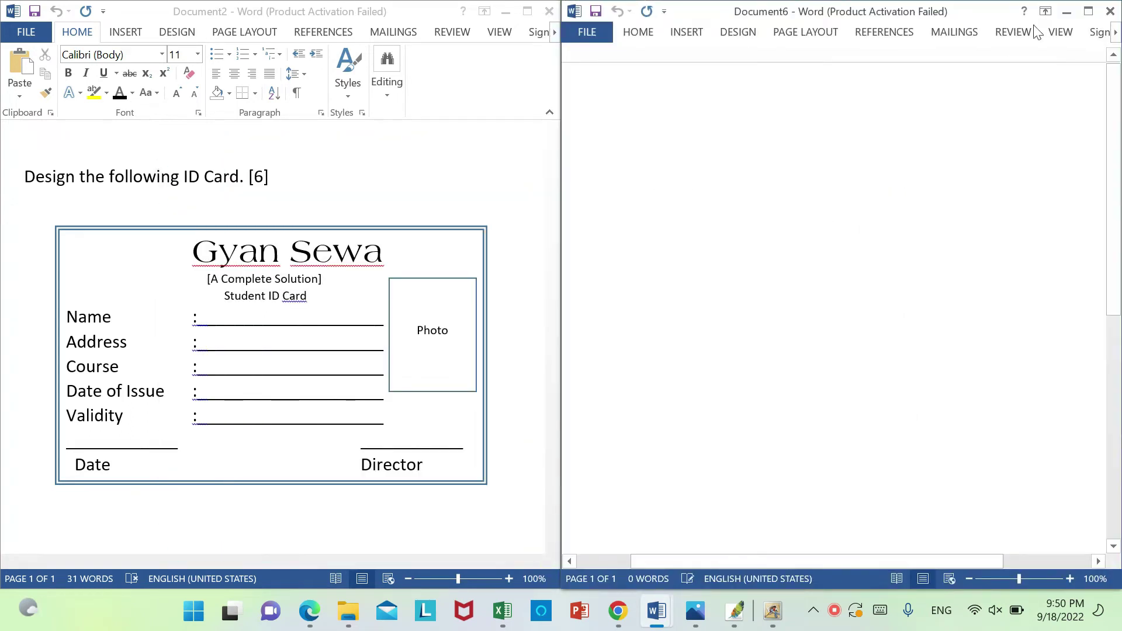
- Set the new document's ribbon to always show tabs and commands, and bring up the insertion commands
click(1048, 12)
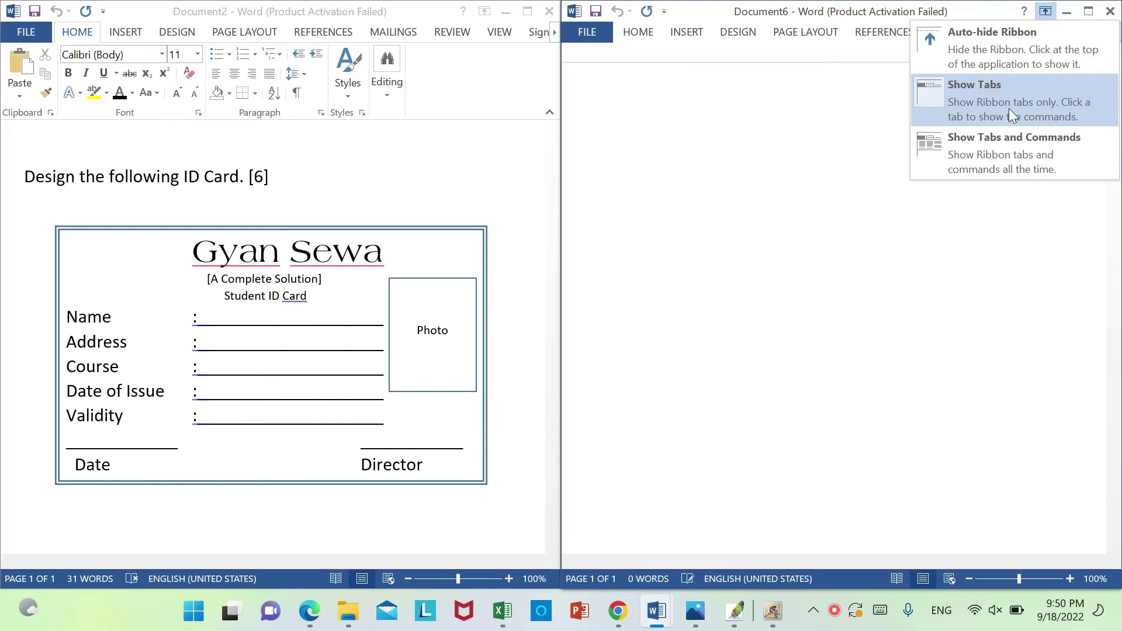
click(1010, 152)
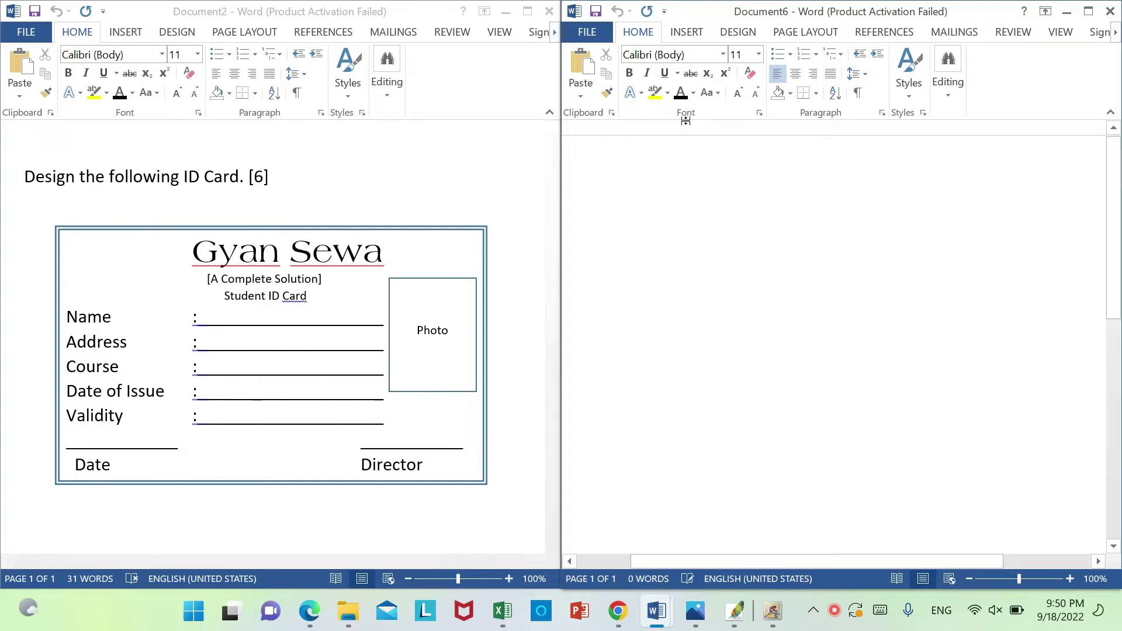
click(690, 35)
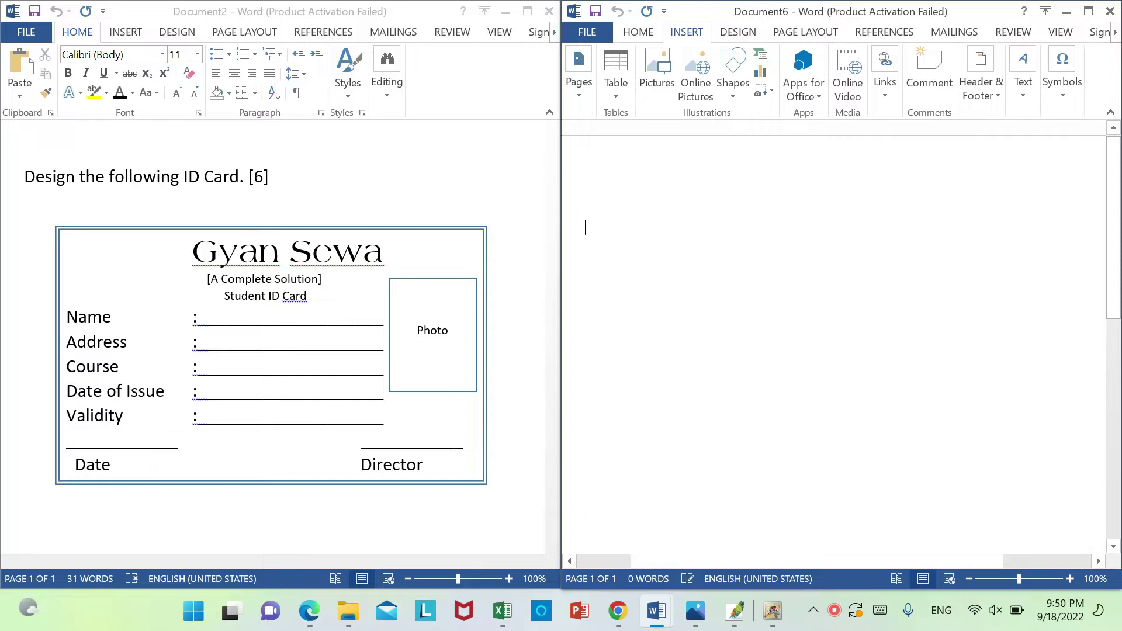
- Enter the heading "Gyan Sewa" on the first line, indented by two tab stops
key(Tab)
key(Tab)
key(Tab)
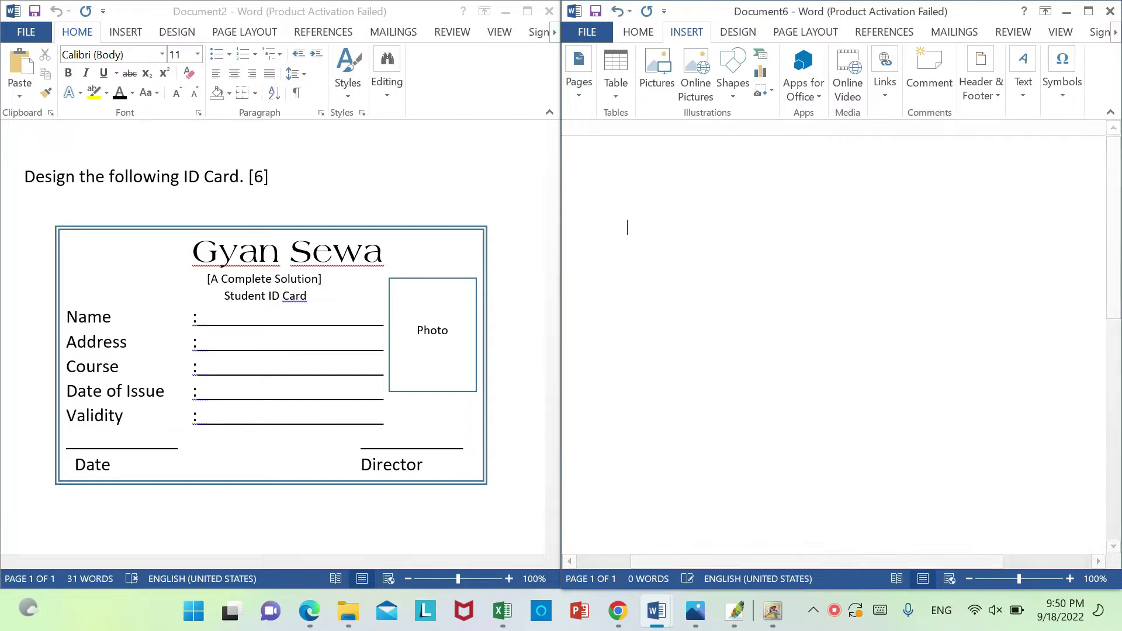
text(Gyan Sewa)
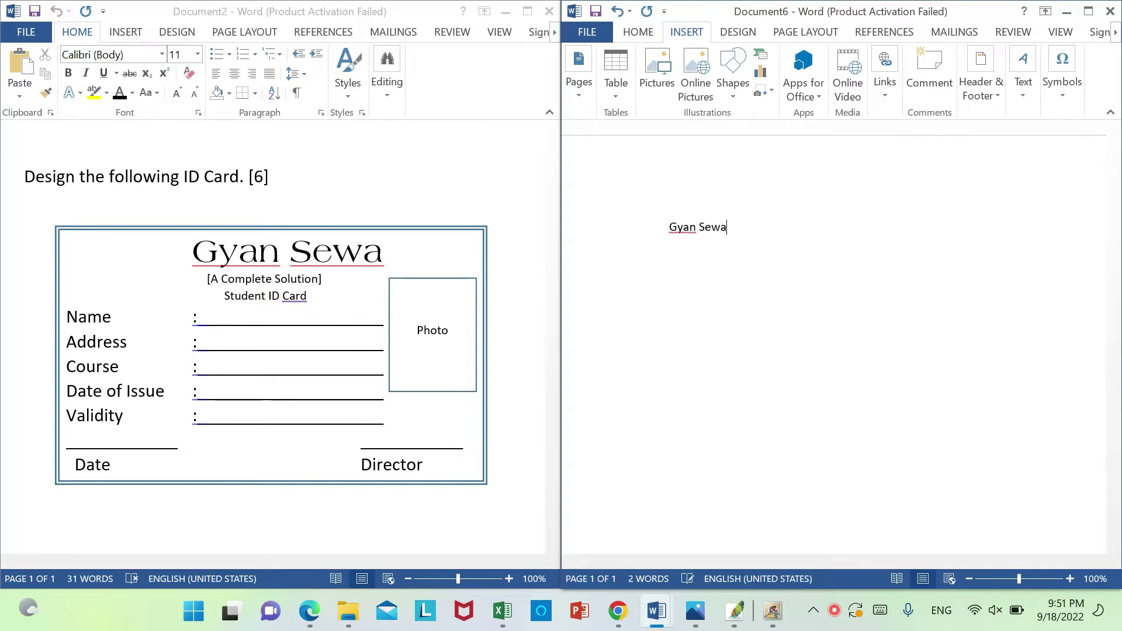
- Add the lines "[A Complete Solution]" and "Student ID Card" below the heading
key(Return)
text(A Complete Solution)
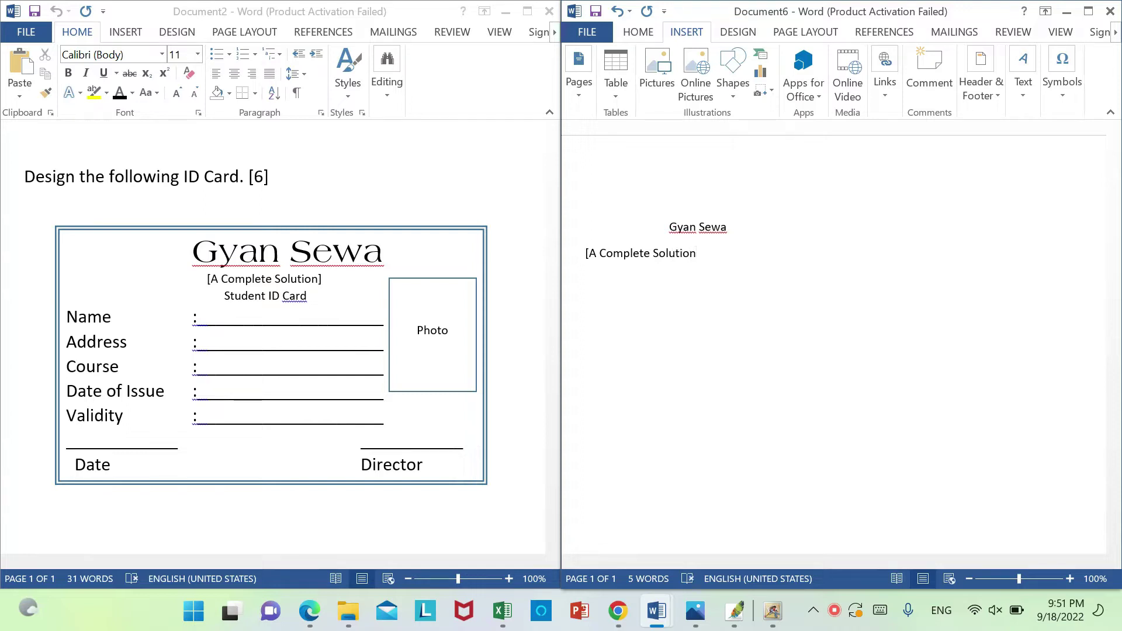
text(])
key(Up)
text(s)
key(BackSpace)
text(Student Id)
key(BackSpace)
key(BackSpace)
text(D  Card)
key(Return)
- Add the Name and Address lines, each with a colon and an underscore blank
text(Nam)
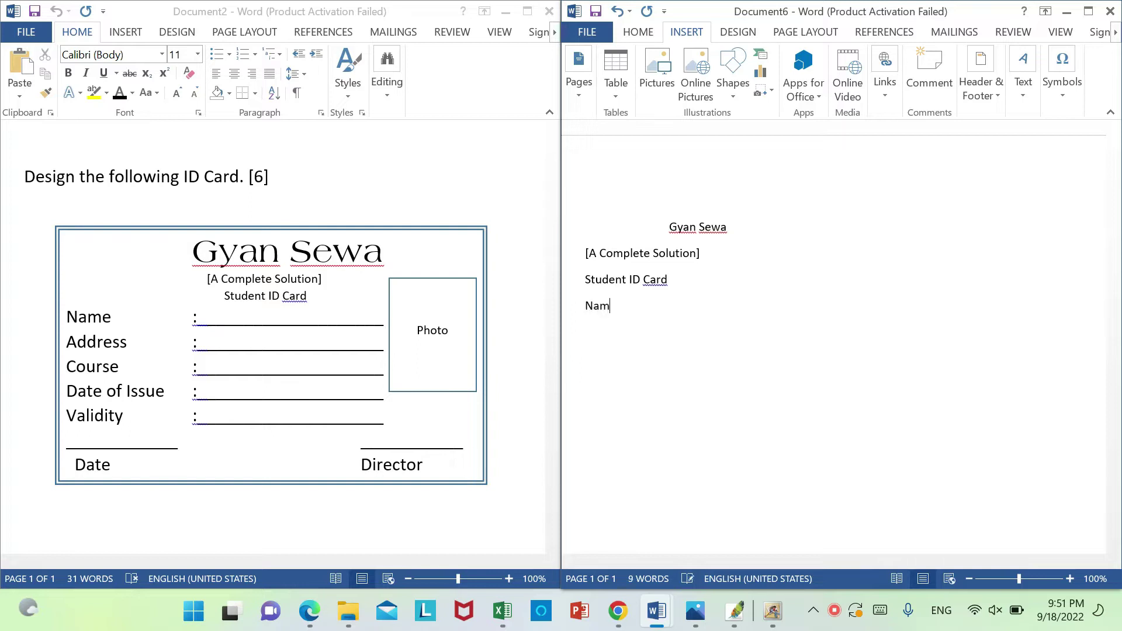
text(e:_________________________)
key(Return)
text(Address:__________________)
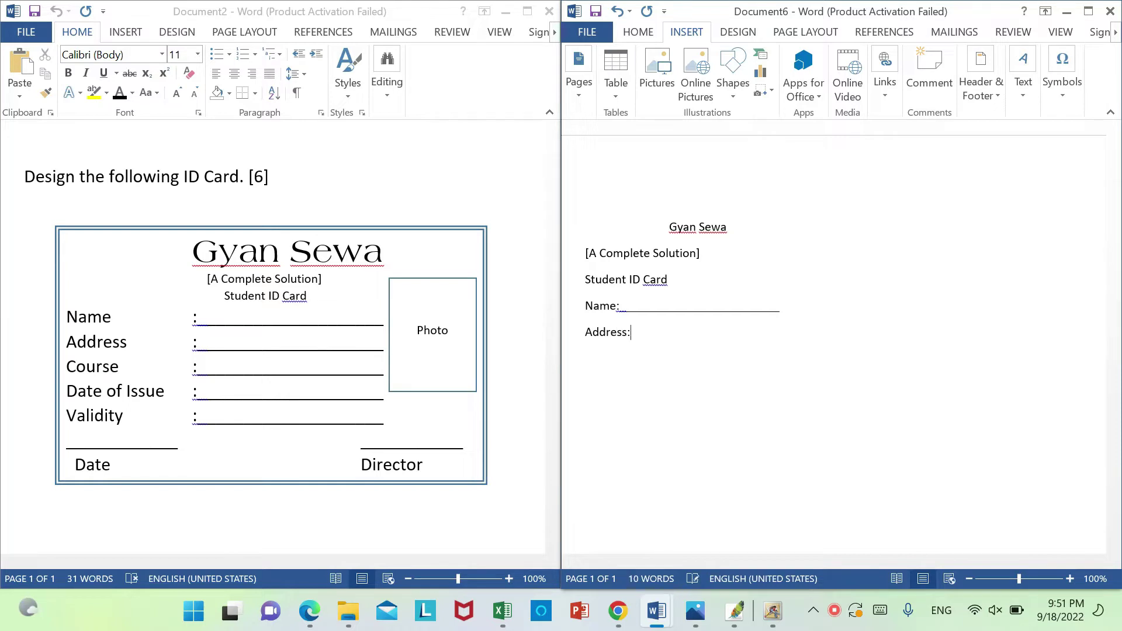
text(__)
- Align the colons of the Name and Address lines with tabs and extend the Address blank to match the Name blank
click(617, 305)
key(Tab)
key(Tab)
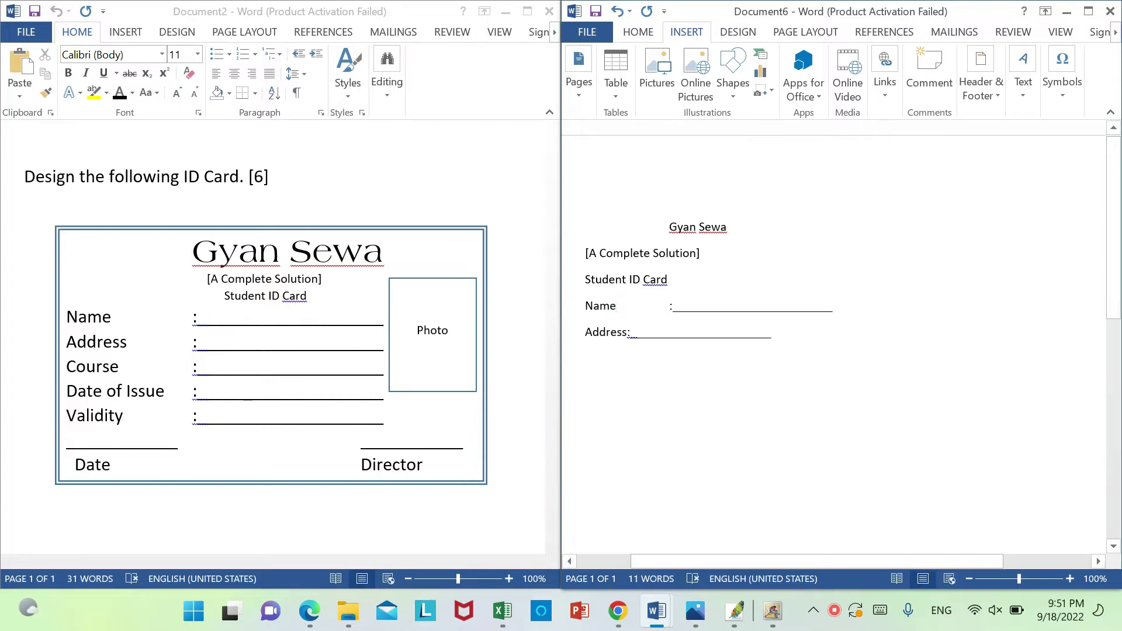
click(623, 330)
key(Tab)
key(Tab)
text(____)
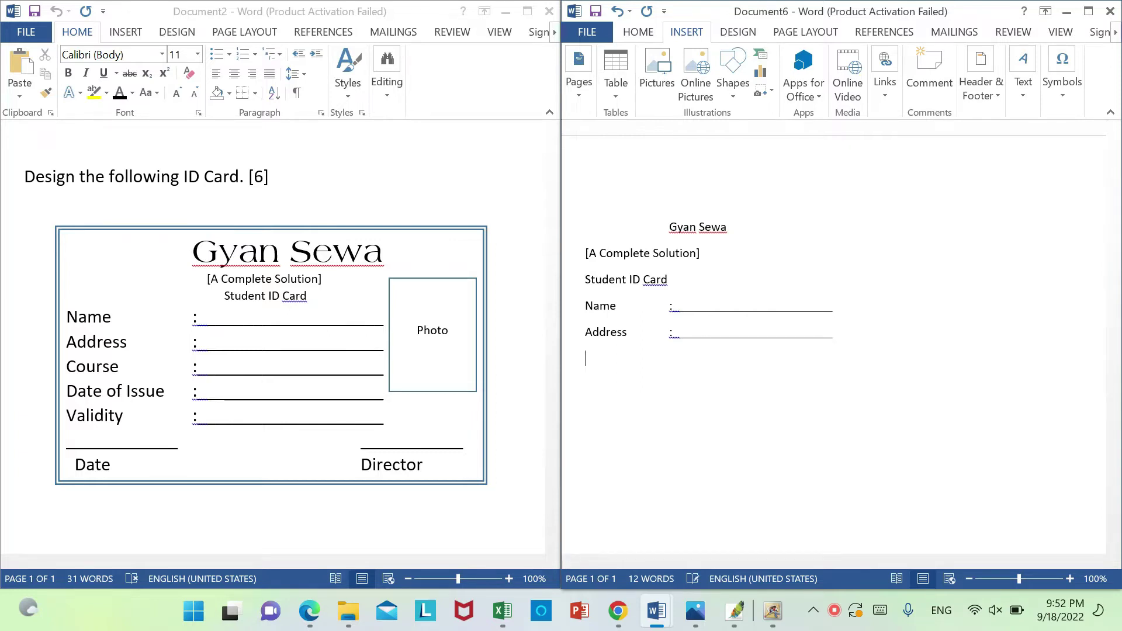
- Add the Course and "Date Of Issue" lines with tab-aligned colons and underscore blanks of matching length
text(Course)
key(Tab)
text(:_________________________________)
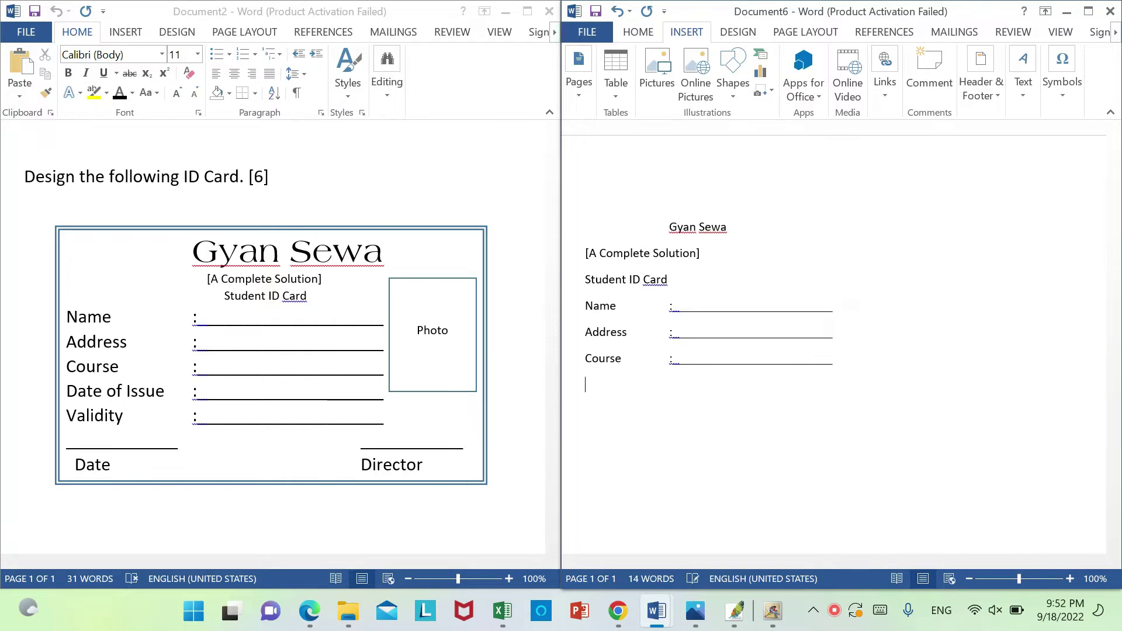
key(Return)
text(Date Of Issue)
key(Tab)
text(:_____________________________ )
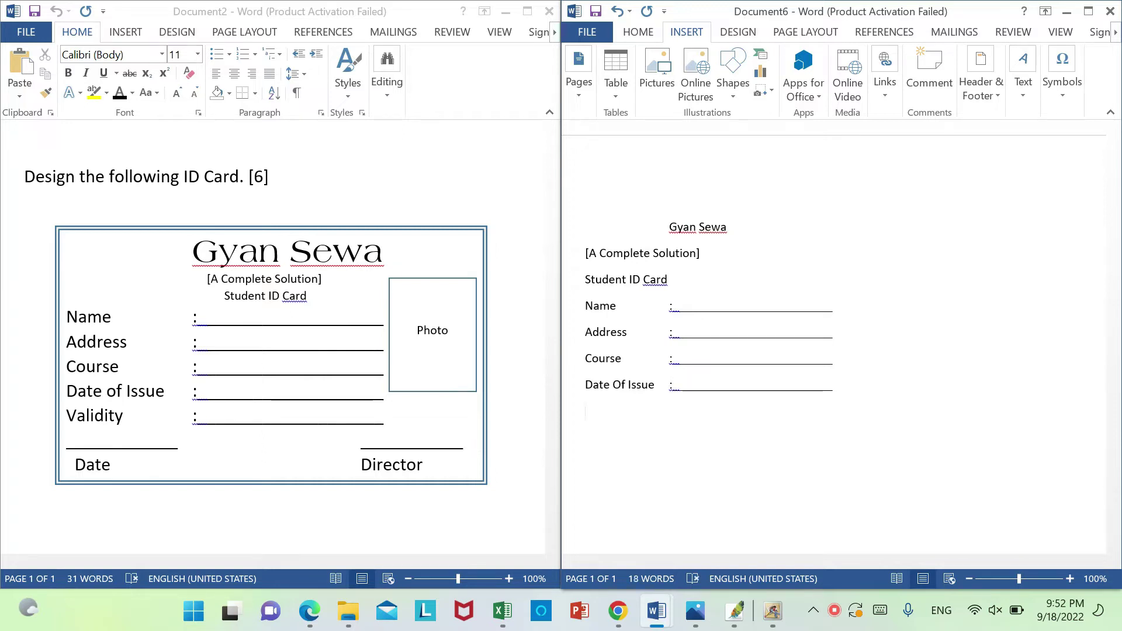
- Add the Validity line with an aligned colon and an underscore blank as long as the ones above
text(Validity :_______________________________)
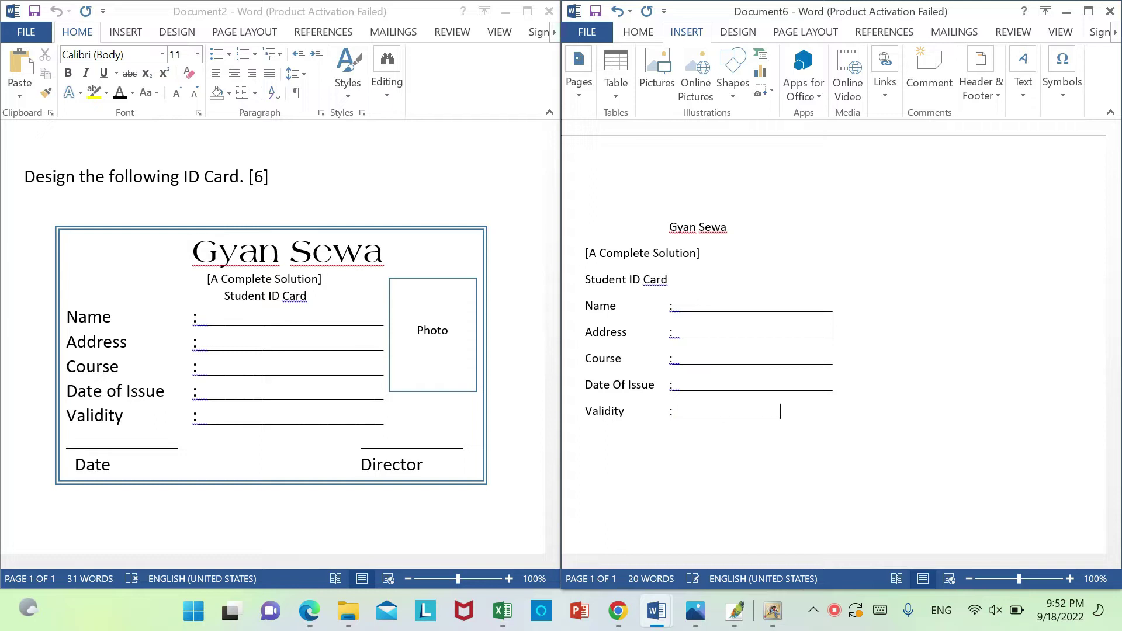
key(BackSpace)
key(BackSpace)
key(BackSpace)
- Add the labels Date and Director at the foot of the card, each with an underscore signature line above it
text(Date)
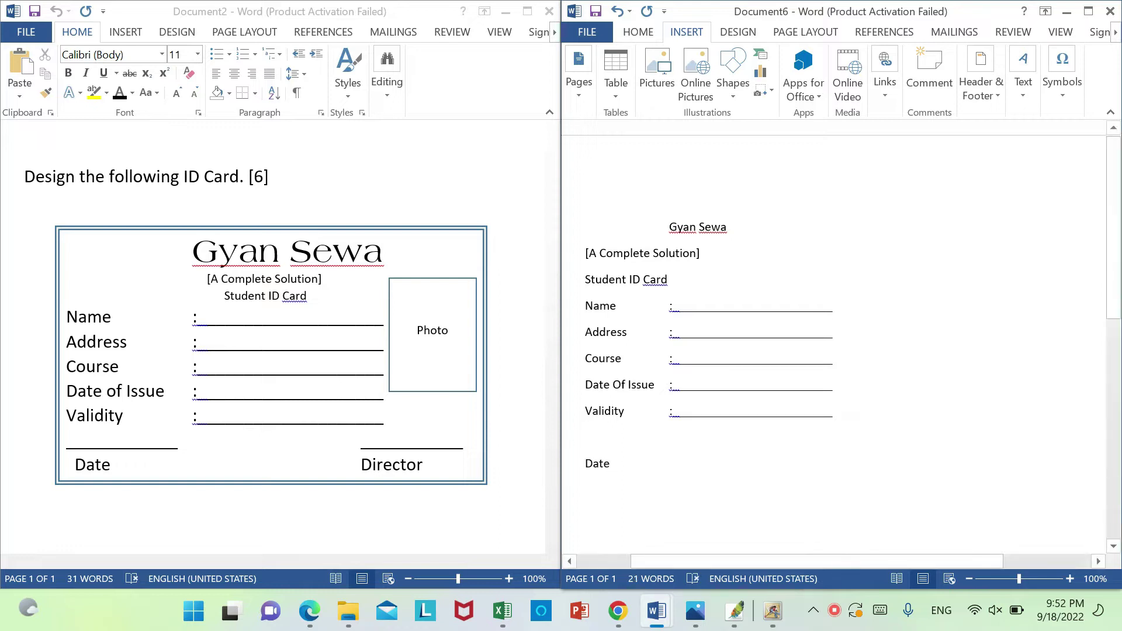
text(__________)
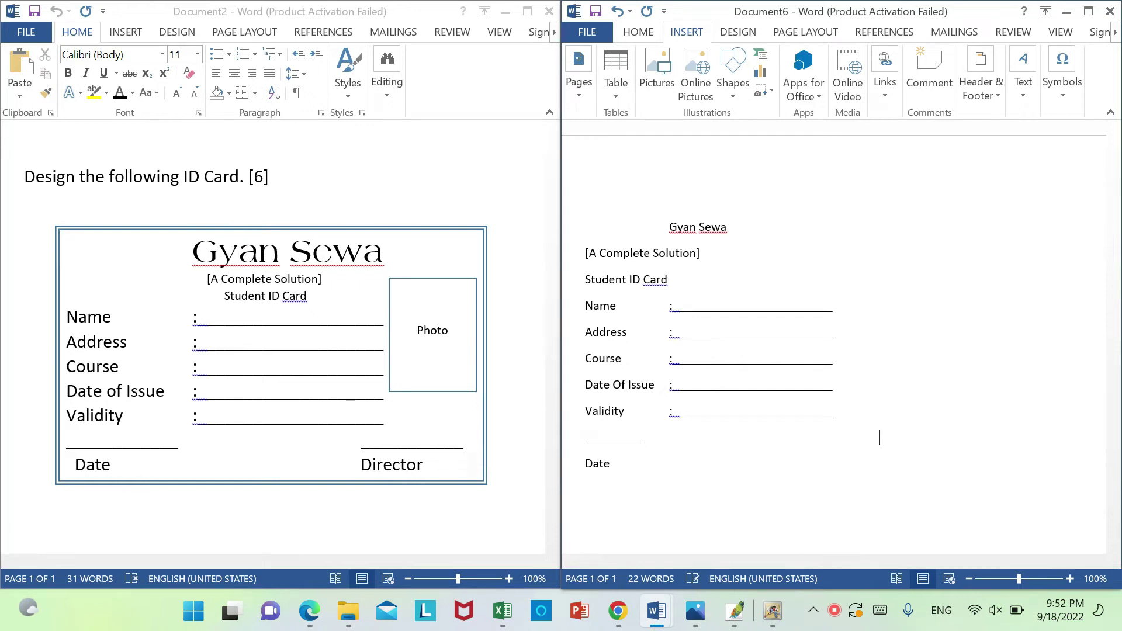
text(______________)
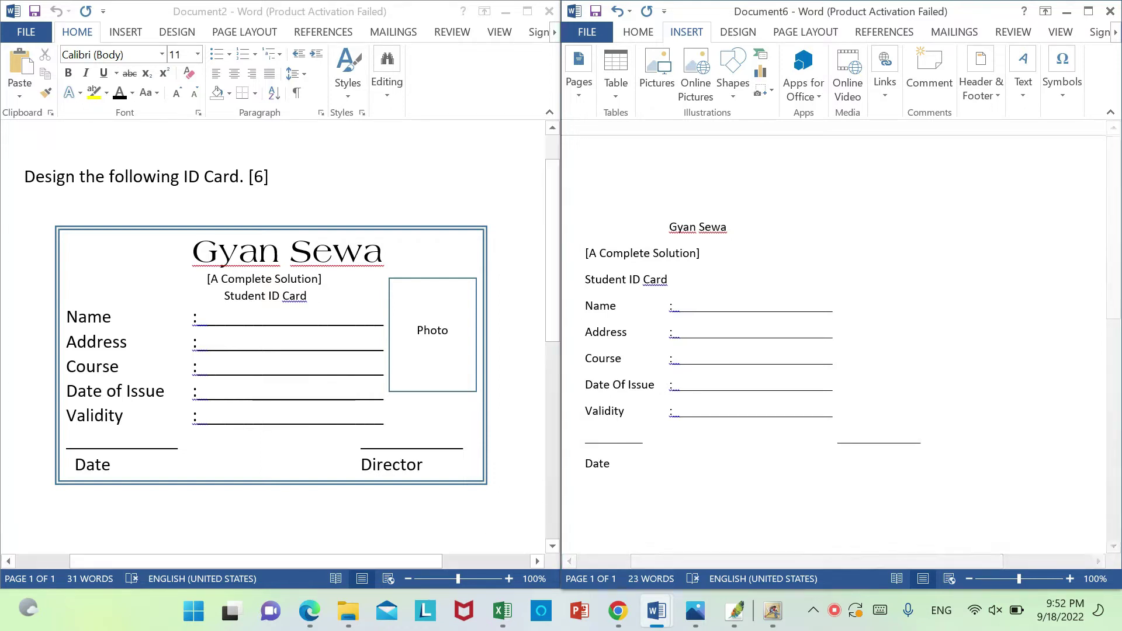
key(Tab)
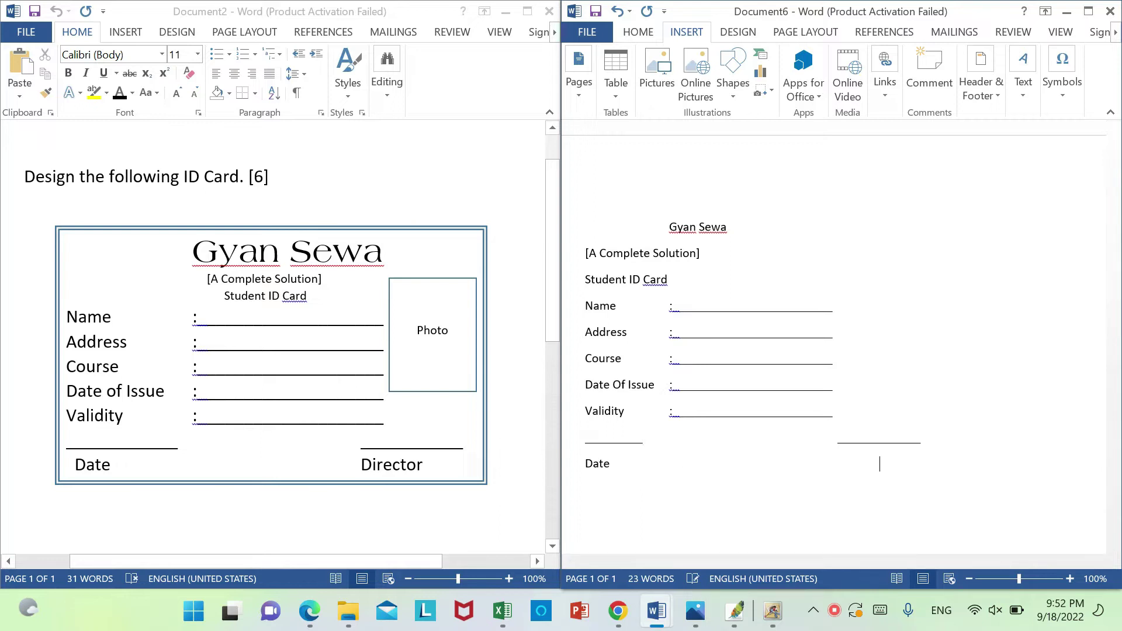
key(BackSpace)
text(Director)
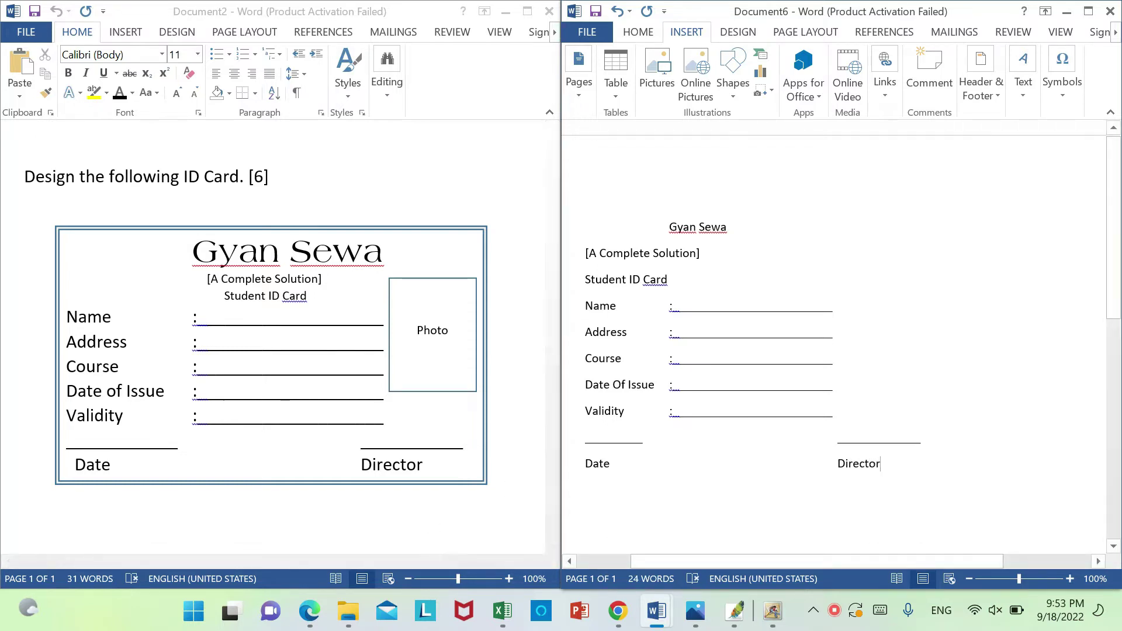
- Maximize the document window and remove the space after paragraphs from all the card text
drag(881, 465, 570, 232)
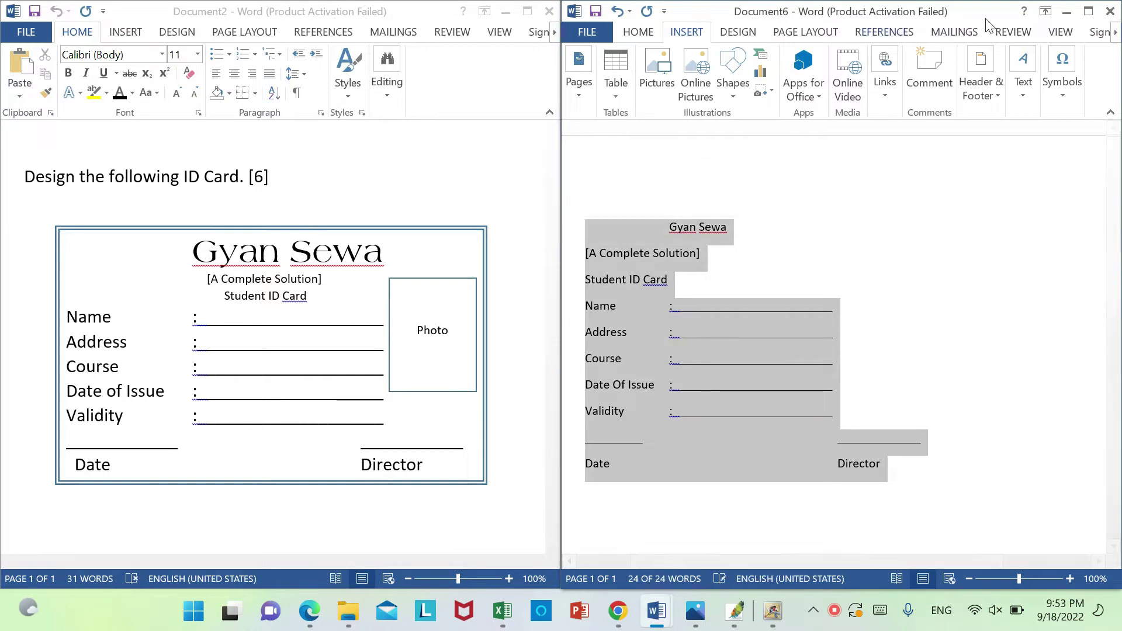
click(1088, 11)
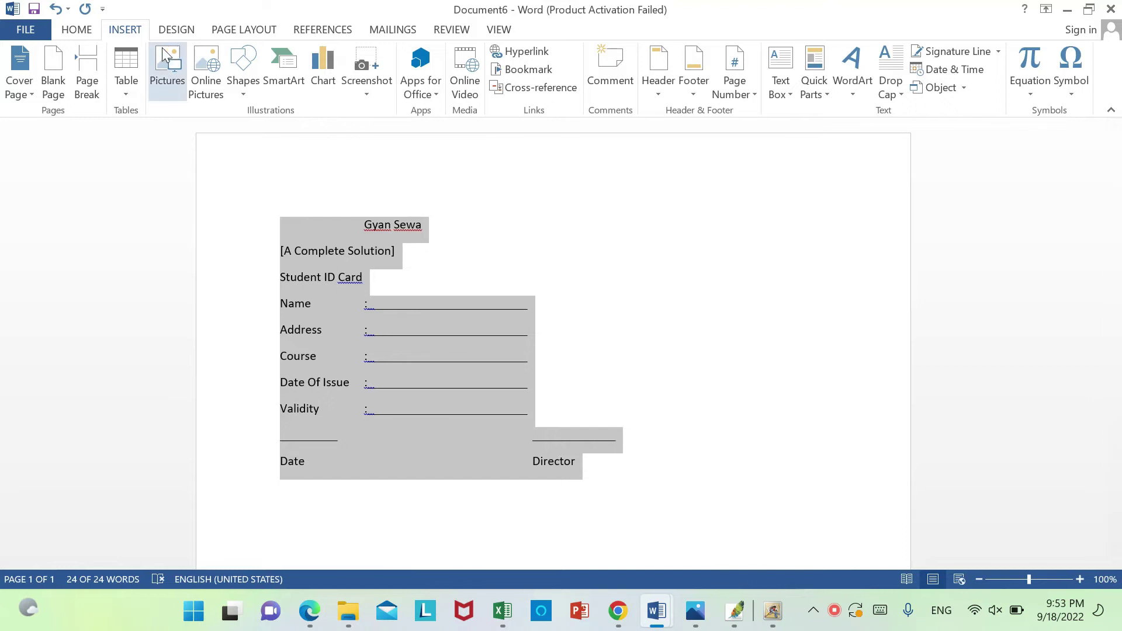
click(205, 73)
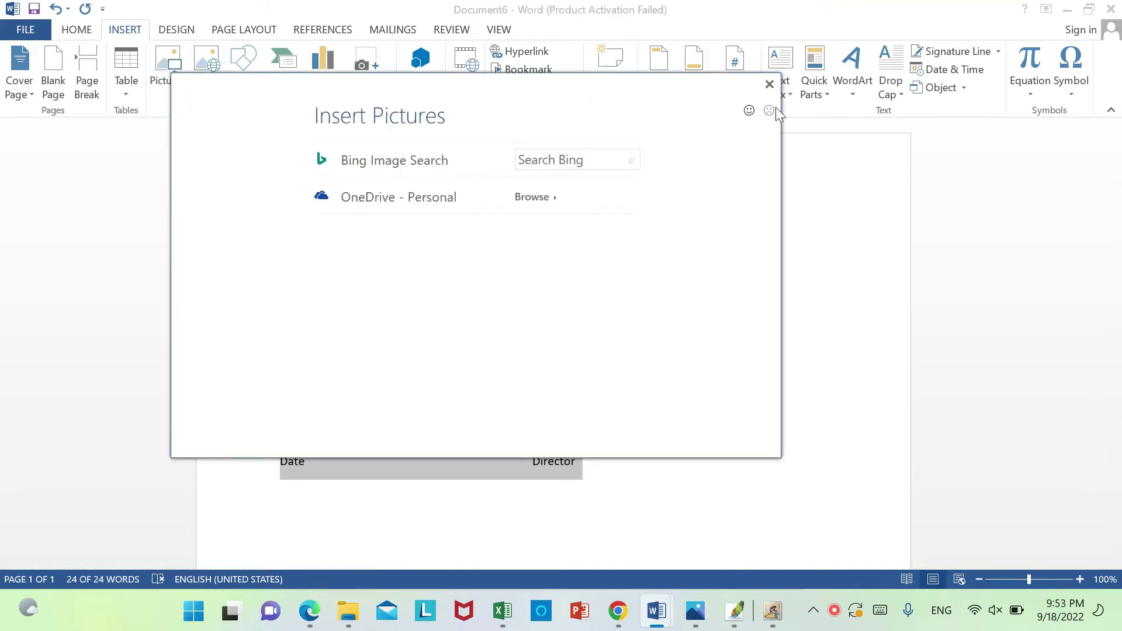
click(769, 84)
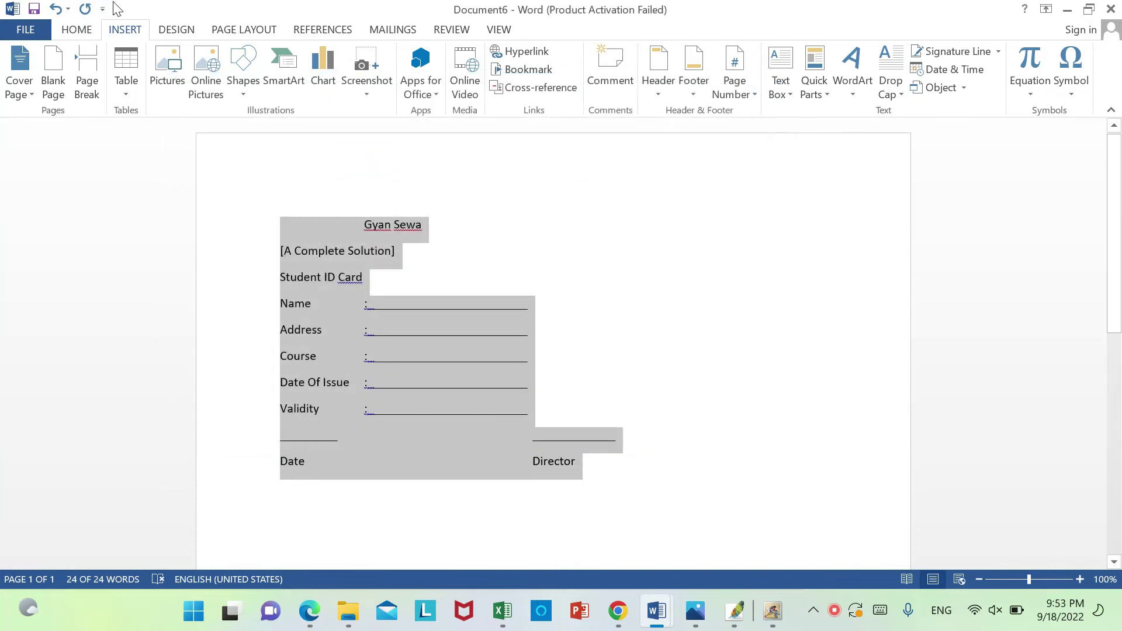
click(76, 29)
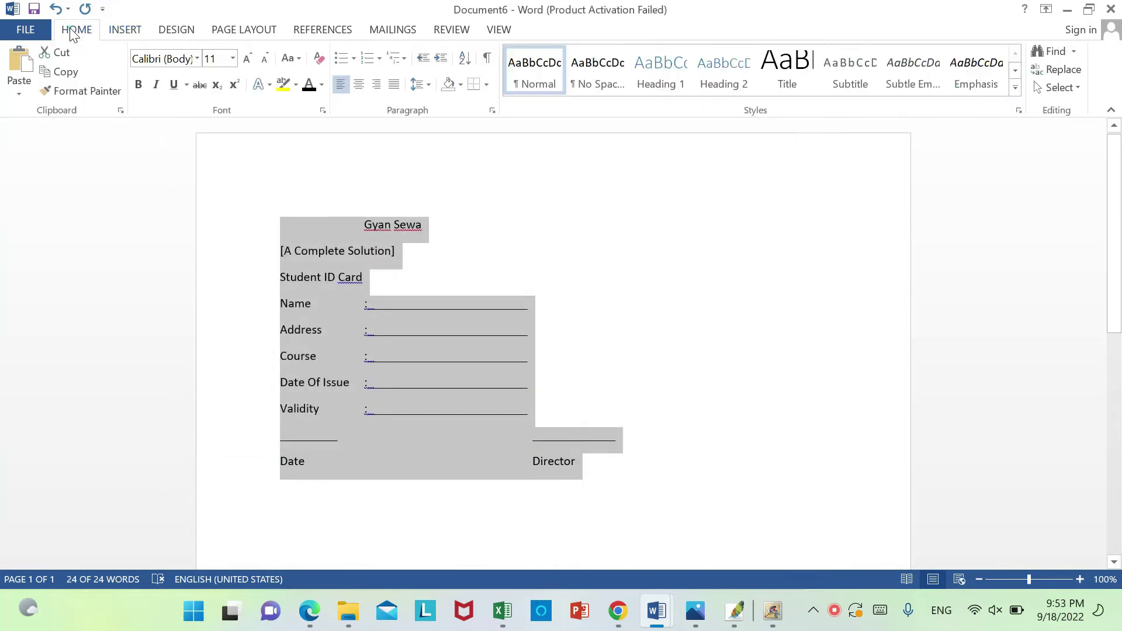
click(427, 87)
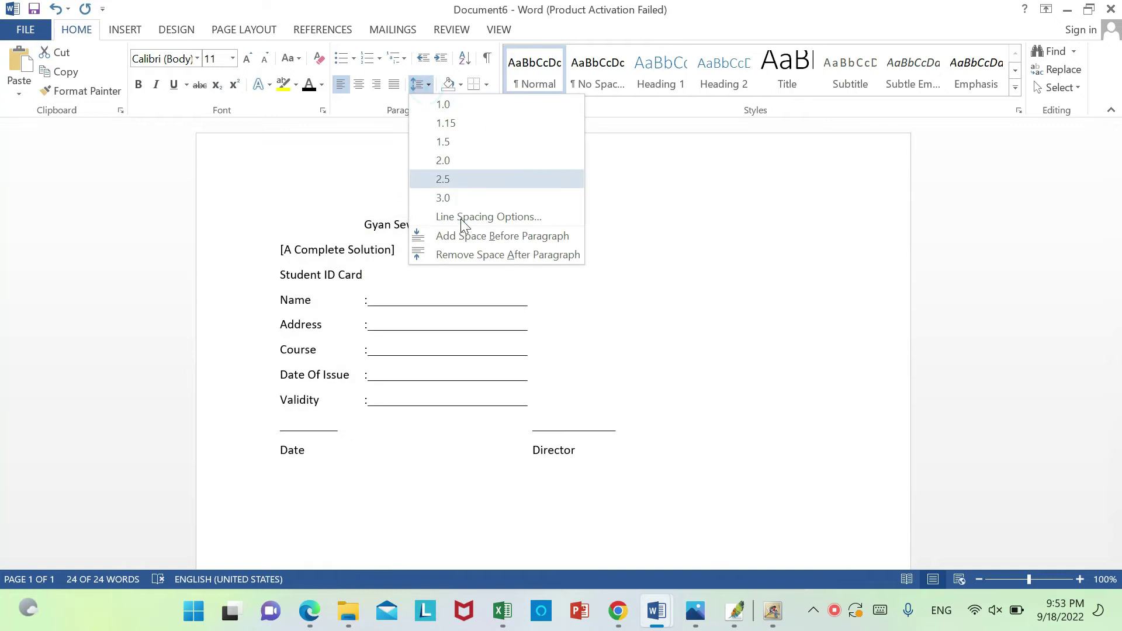
click(476, 255)
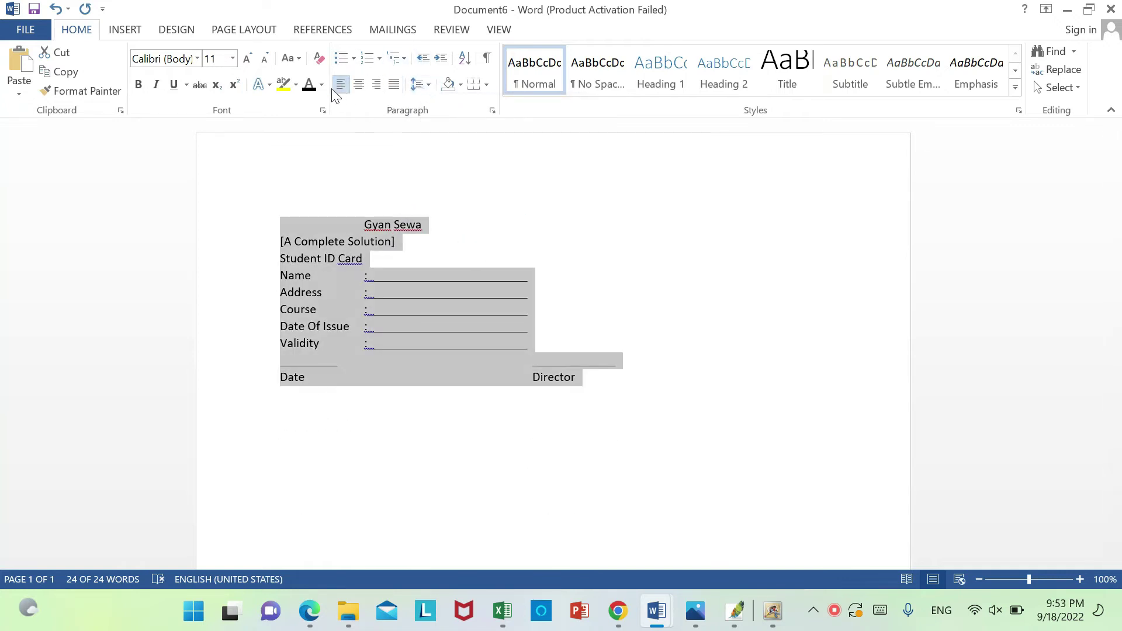
- Enlarge all the card text to 14 pt and realign the Name line's colon with the lines below
click(250, 58)
click(250, 58)
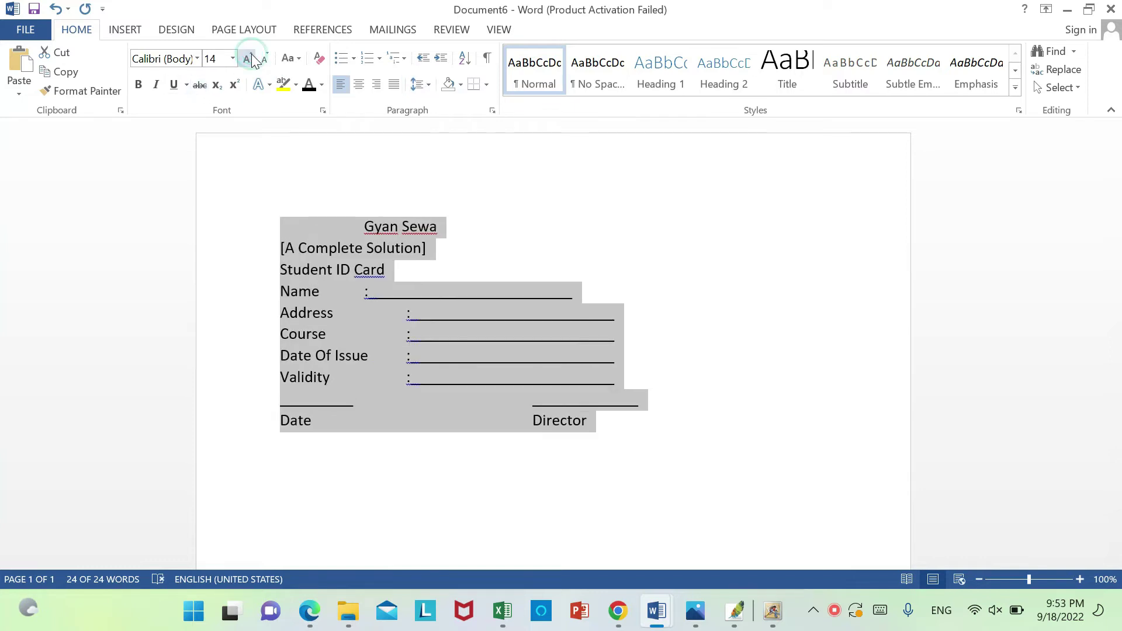
click(434, 249)
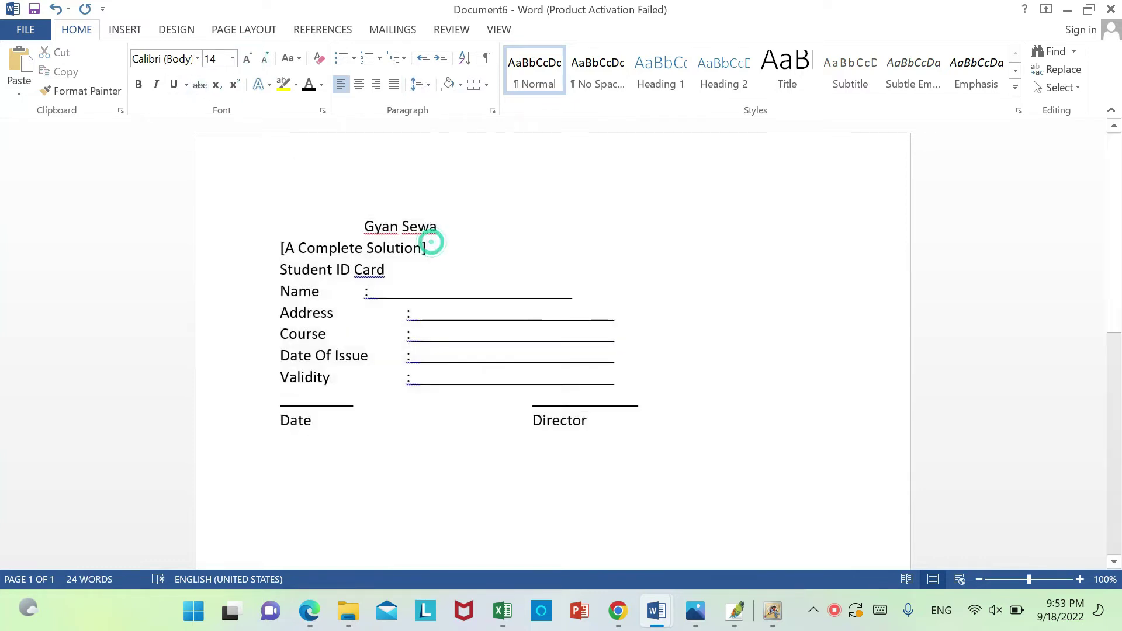
click(364, 291)
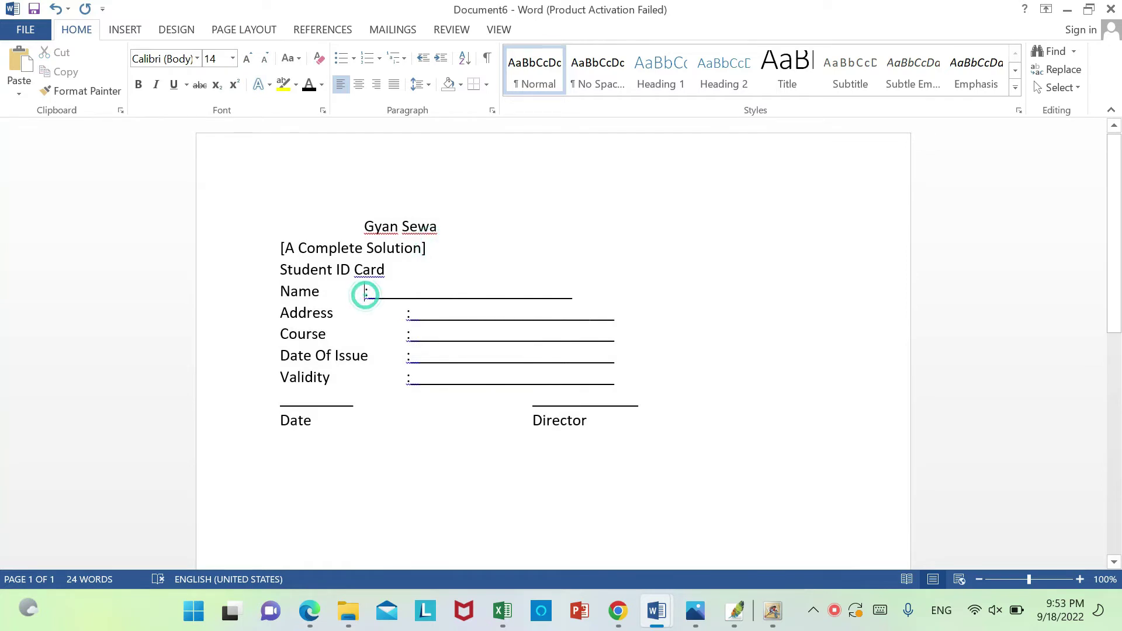
key(Tab)
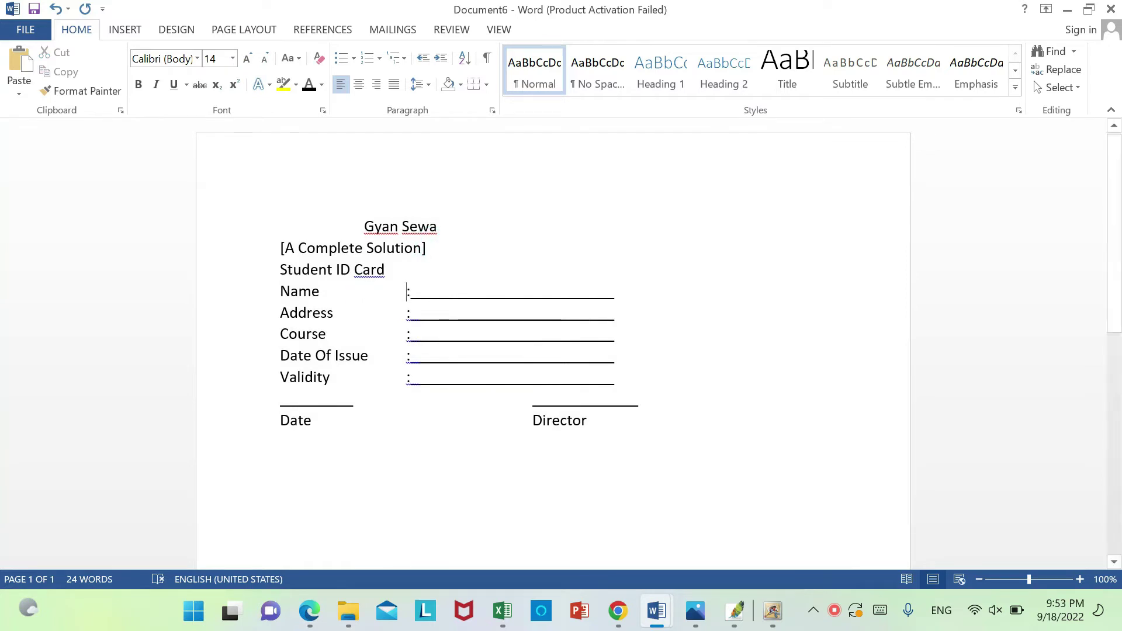
- Indent the Gyan Sewa title line further with tabs, toward the middle of the card
drag(417, 270, 298, 248)
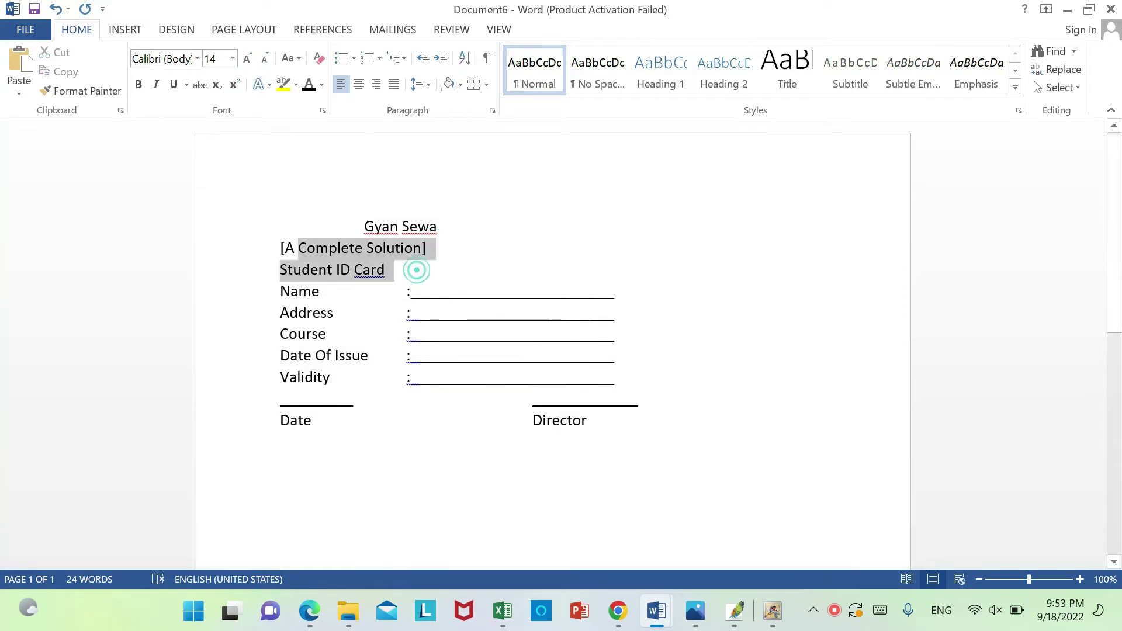
click(351, 230)
key(Tab)
key(Tab)
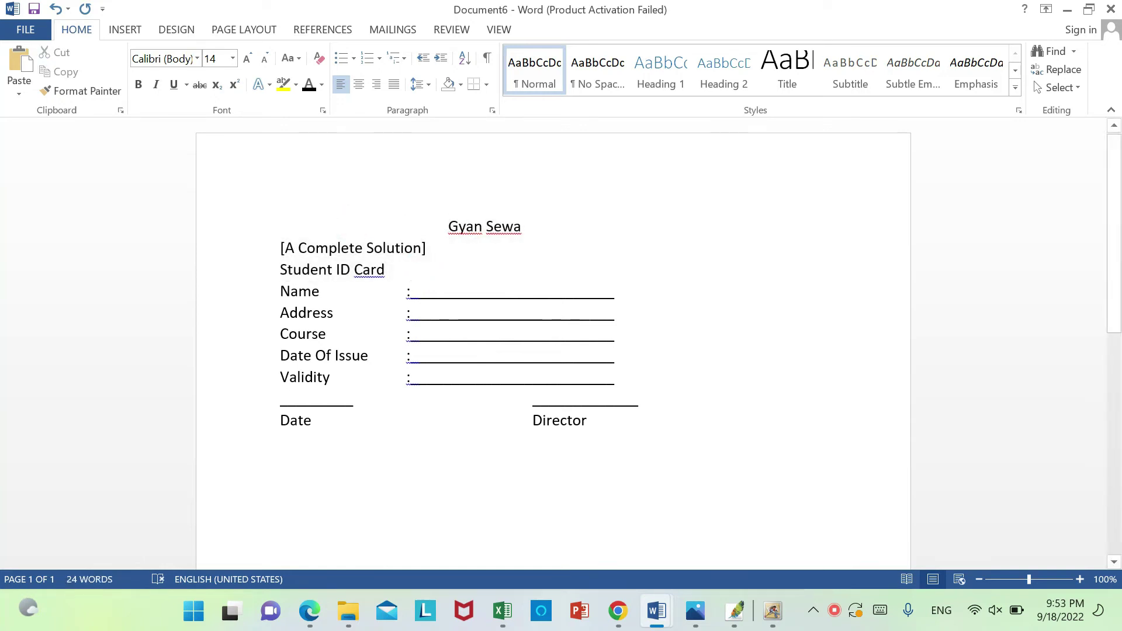
- Indent the [A Complete Solution] and Student ID Card lines with tabs so they sit roughly centred under the title
drag(269, 245, 355, 249)
key(Tab)
key(Tab)
key(Tab)
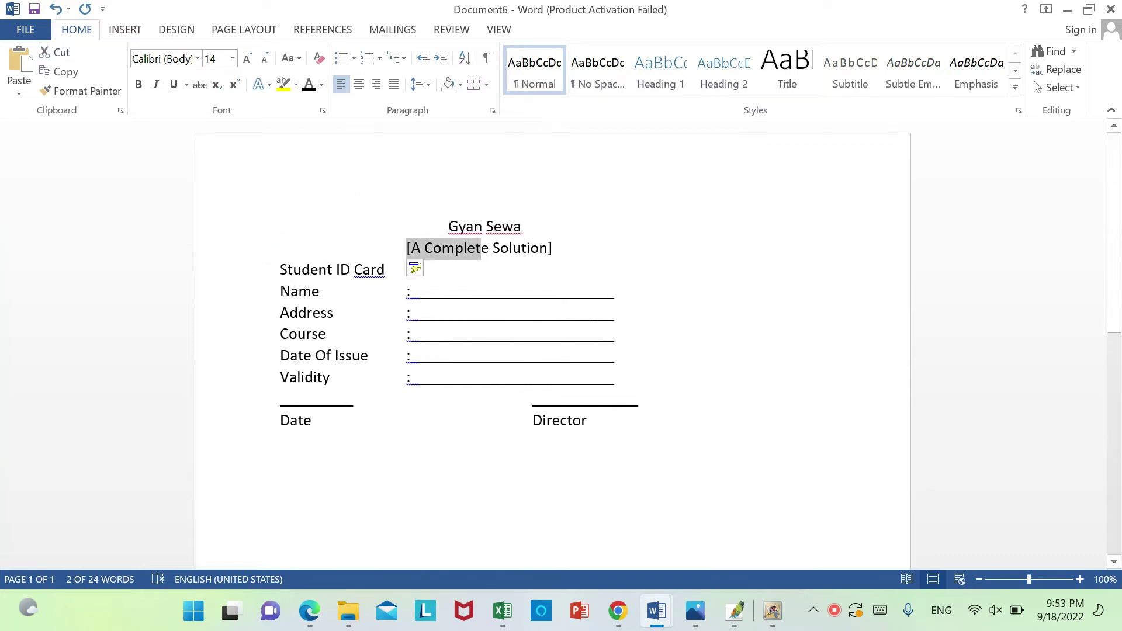
click(283, 269)
key(Tab)
key(Tab)
key(Tab)
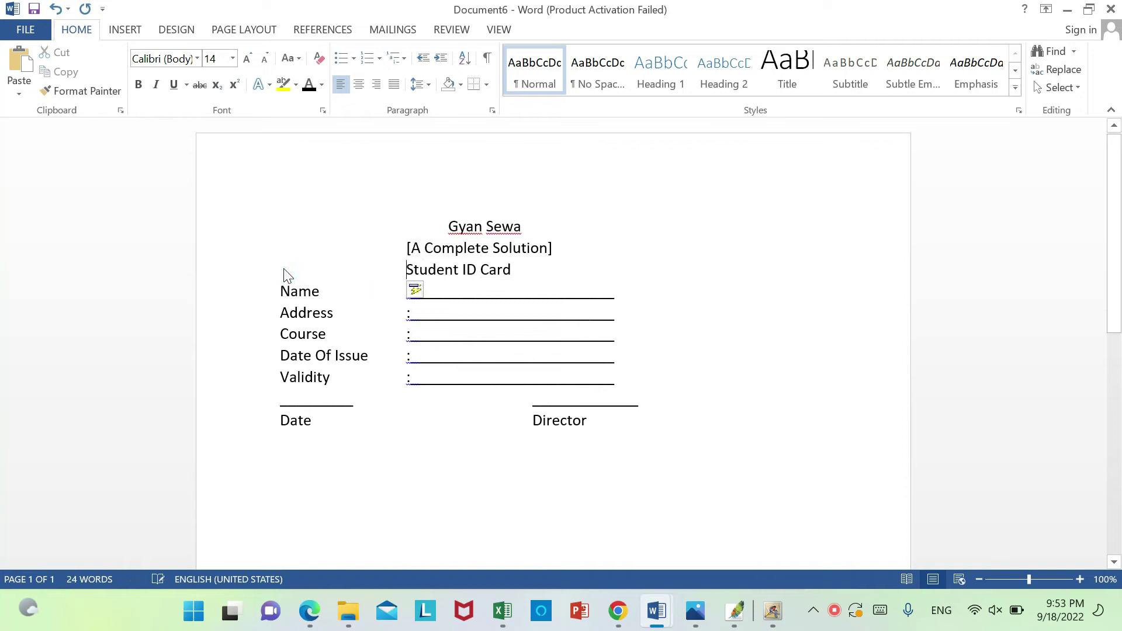
key(Tab)
key(BackSpace)
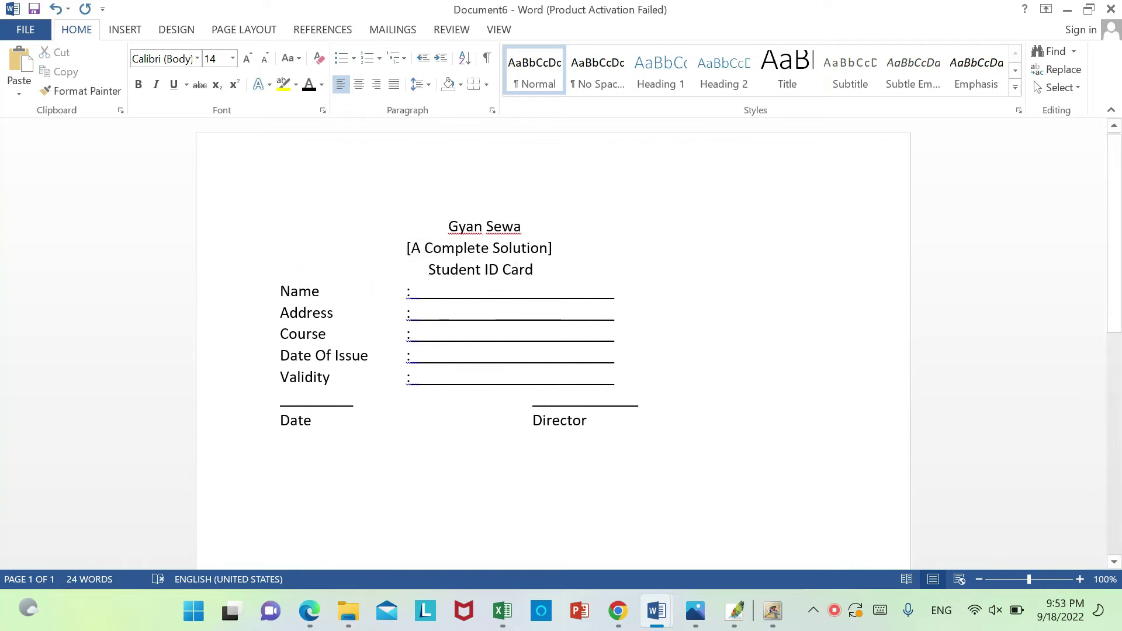
- Place the card document beside the question document and change the Gyan Sewa title's font to Amphion
drag(447, 227, 522, 227)
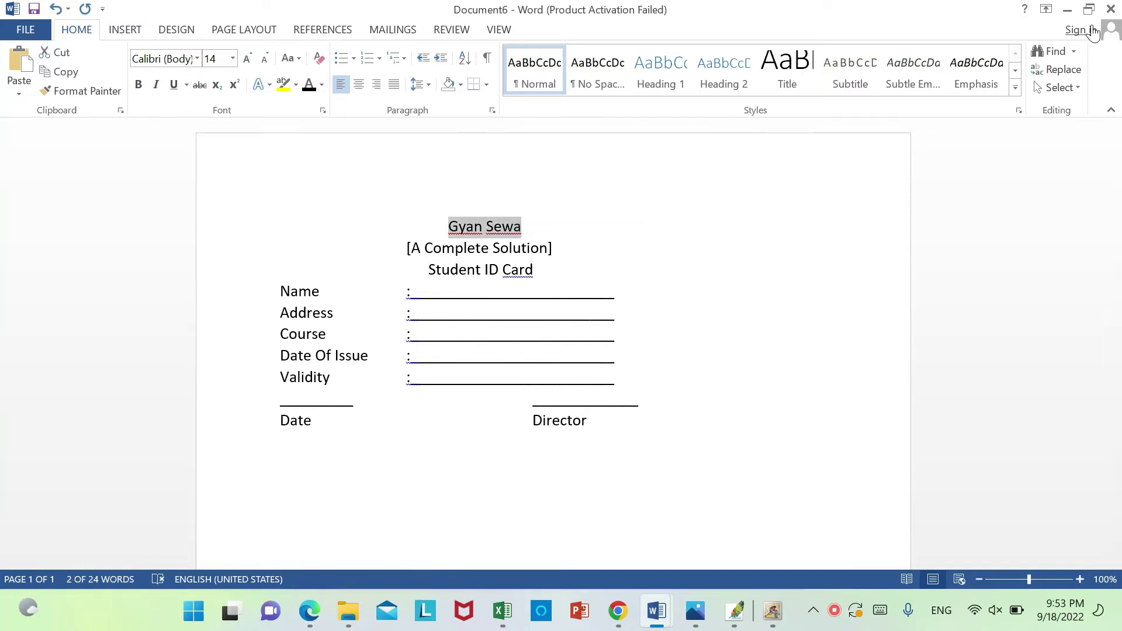
mouse_move(1092, 13)
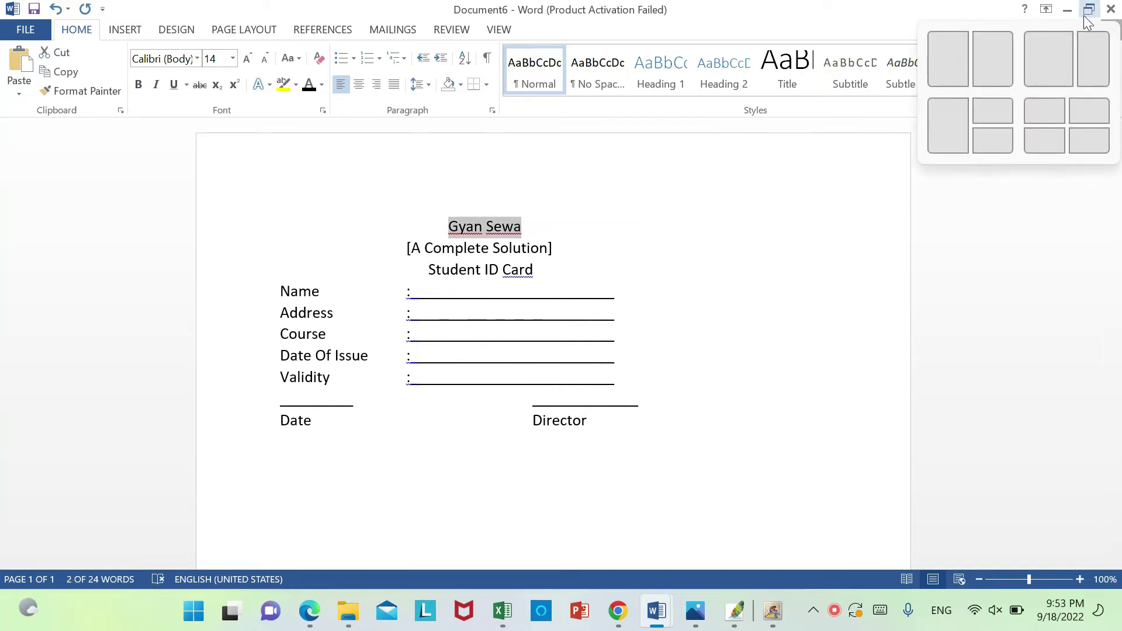
click(975, 71)
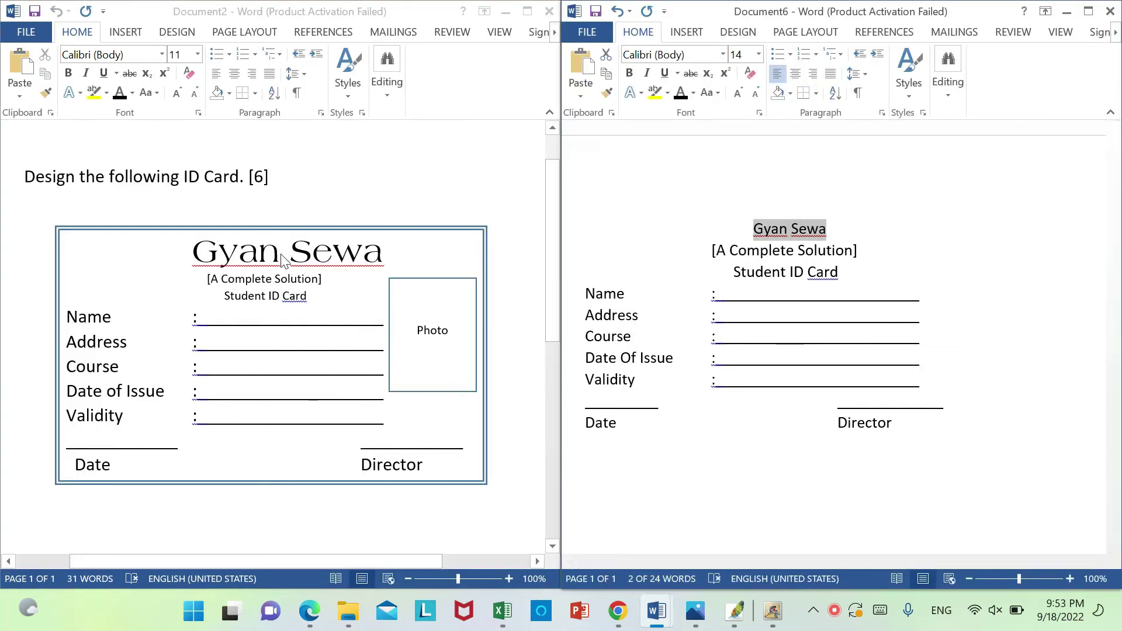
click(718, 54)
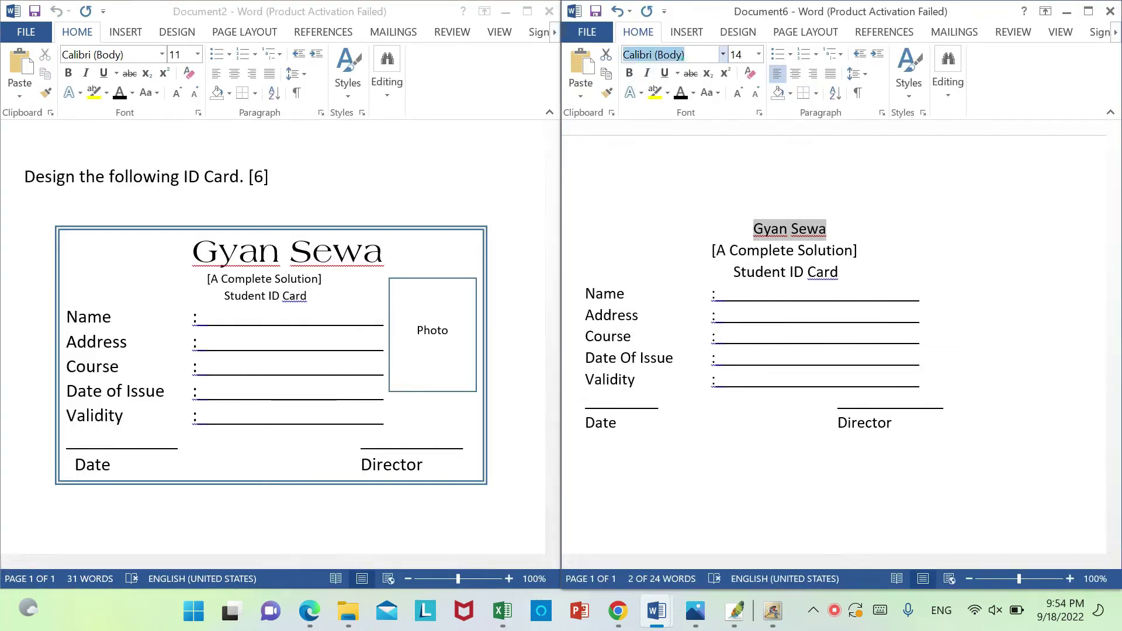
click(724, 55)
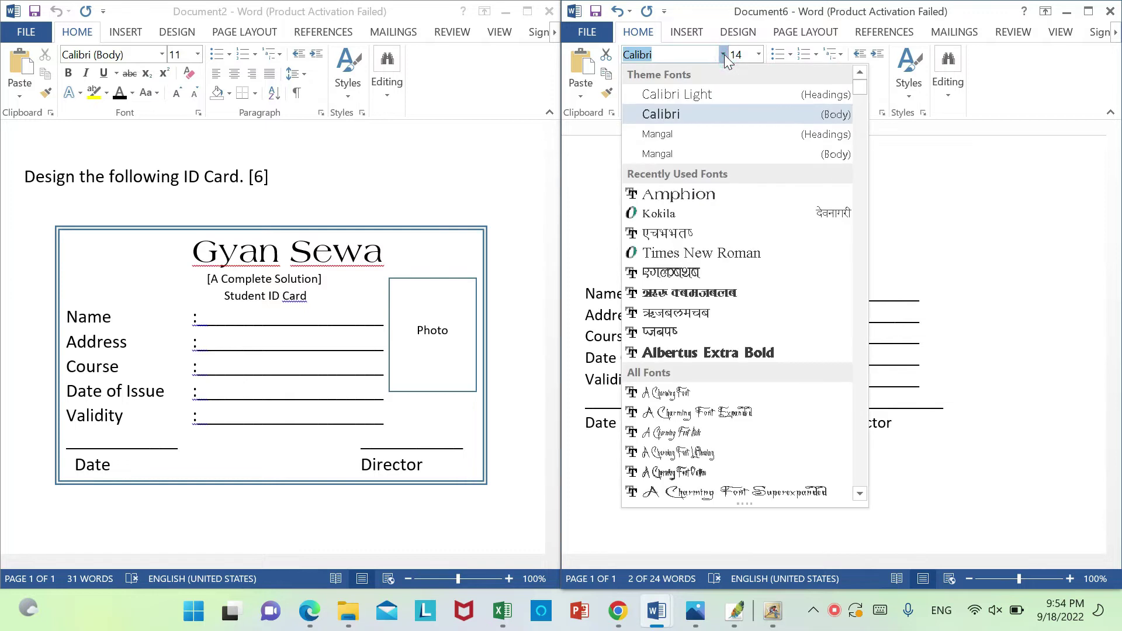
click(694, 198)
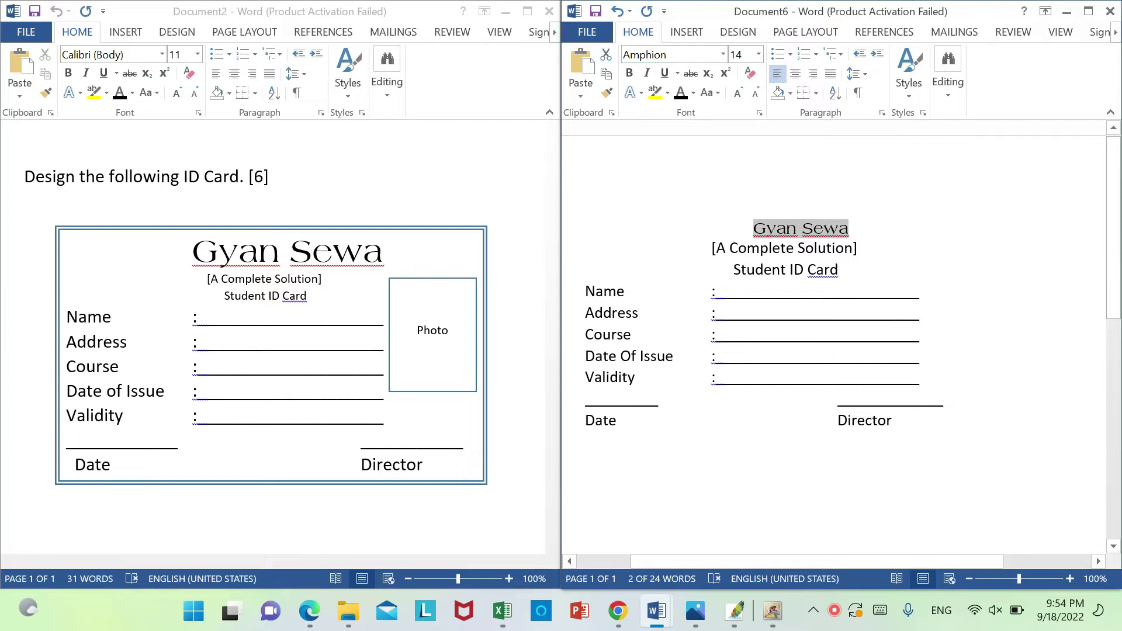
- Enlarge the Gyan Sewa title to 22 pt and reduce its indent to line up with the subtitle's start
key(ctrl+shift+period)
key(ctrl+shift+period)
key(ctrl+shift+period)
key(ctrl+shift+period)
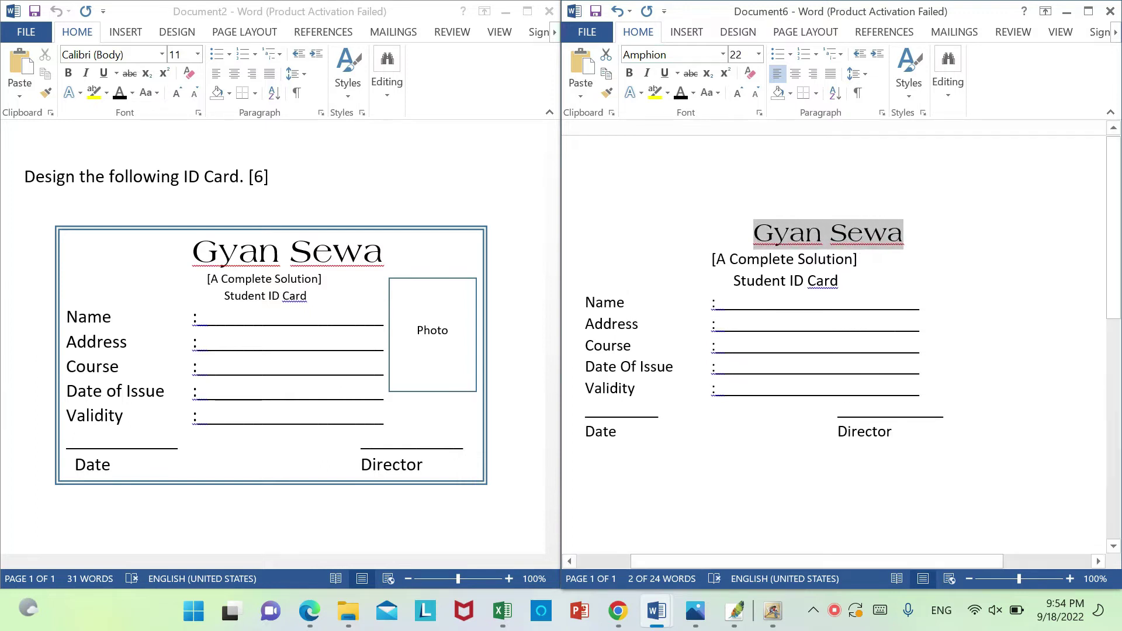
click(669, 237)
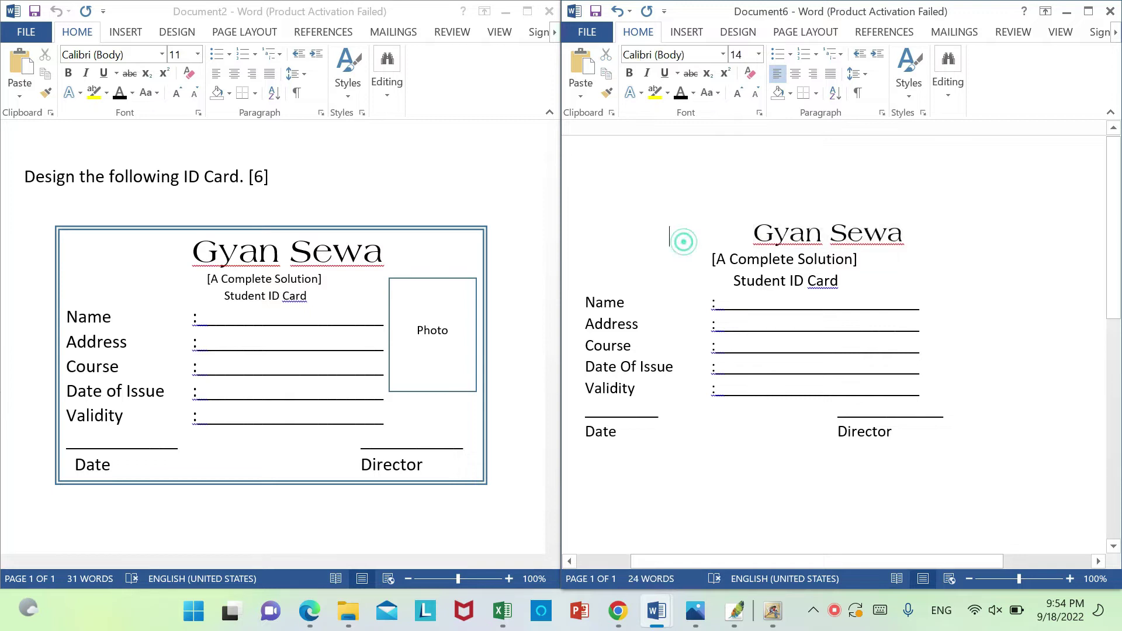
key(Delete)
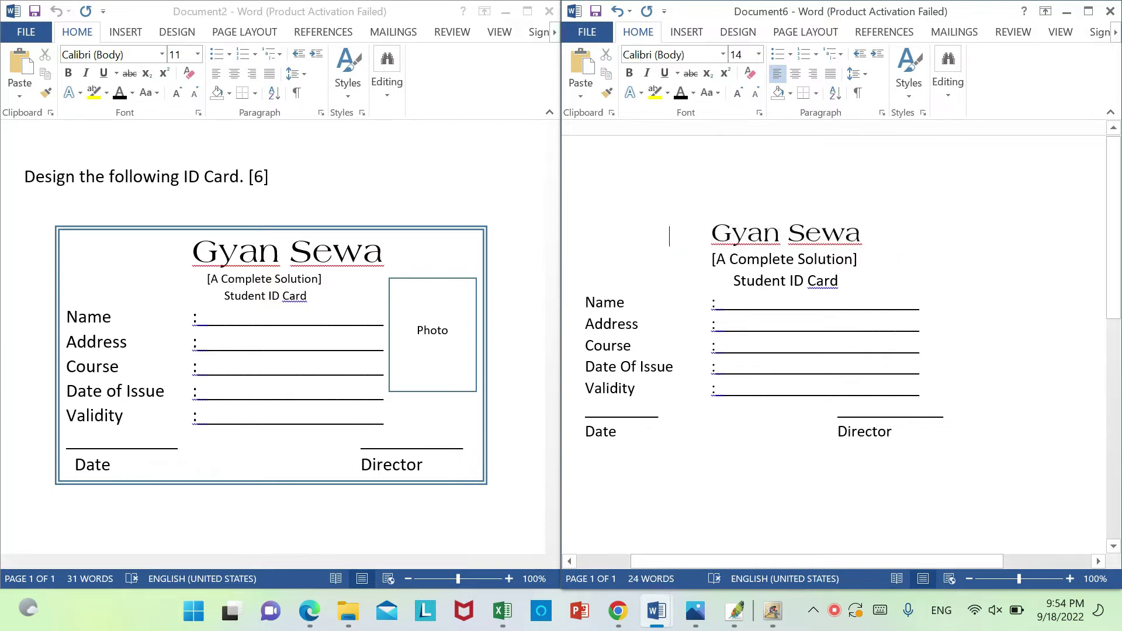
- Draw a rectangle about 1.06" high and 0.86" wide beside the Name to Validity blanks as the photo box
click(942, 409)
click(692, 31)
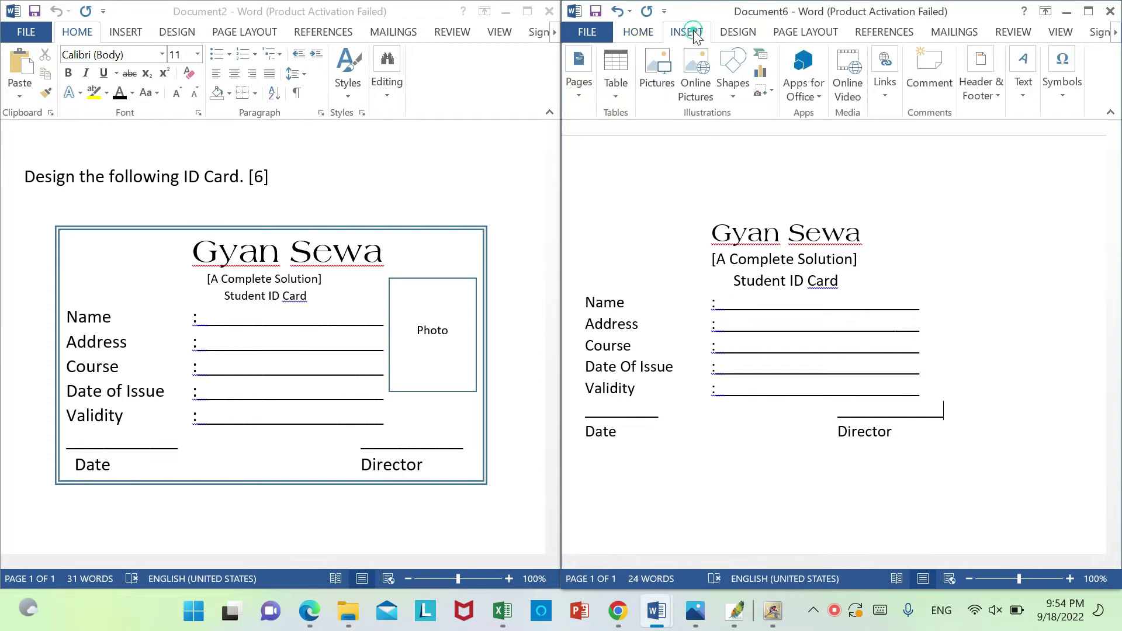
click(733, 82)
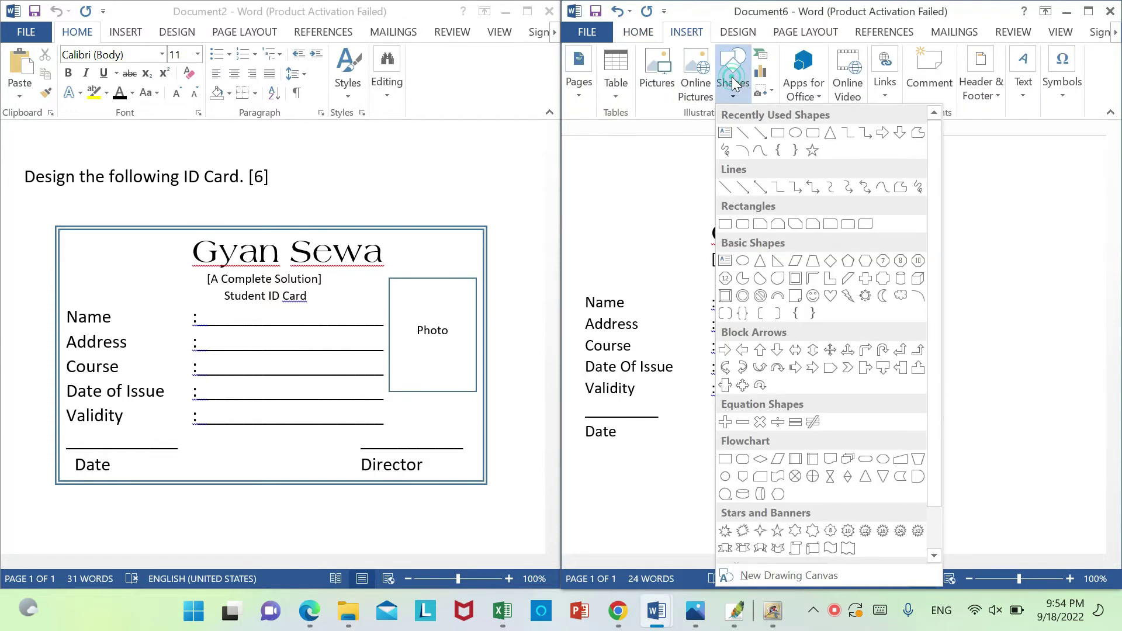
click(778, 133)
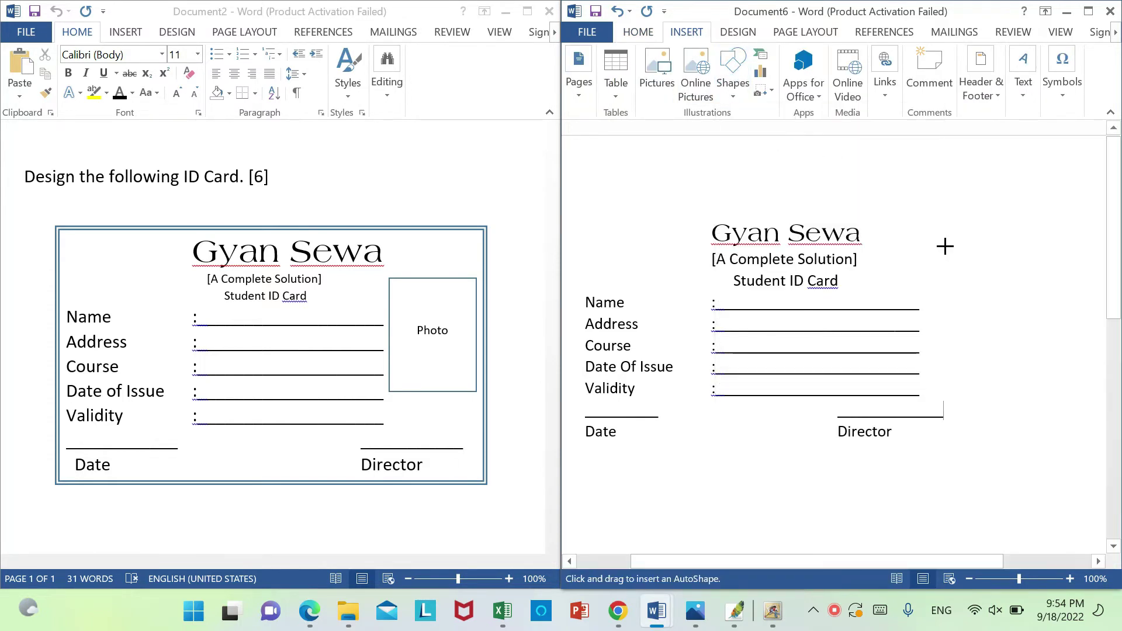
drag(926, 232, 971, 359)
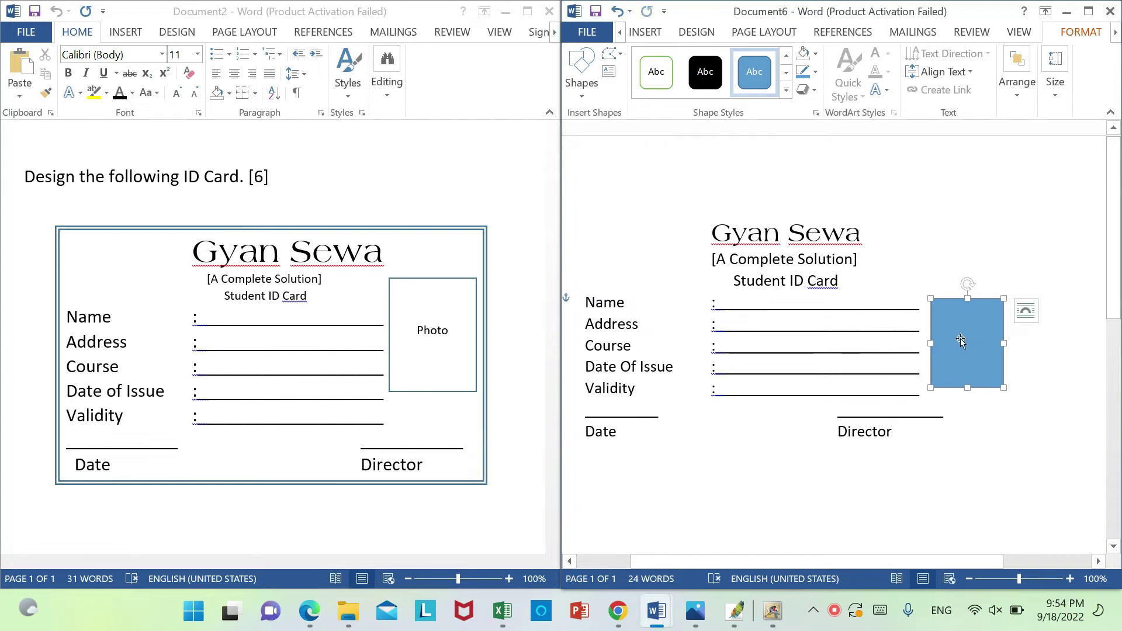
- Maximize the card document window and remove the fill from the photo box
click(1089, 12)
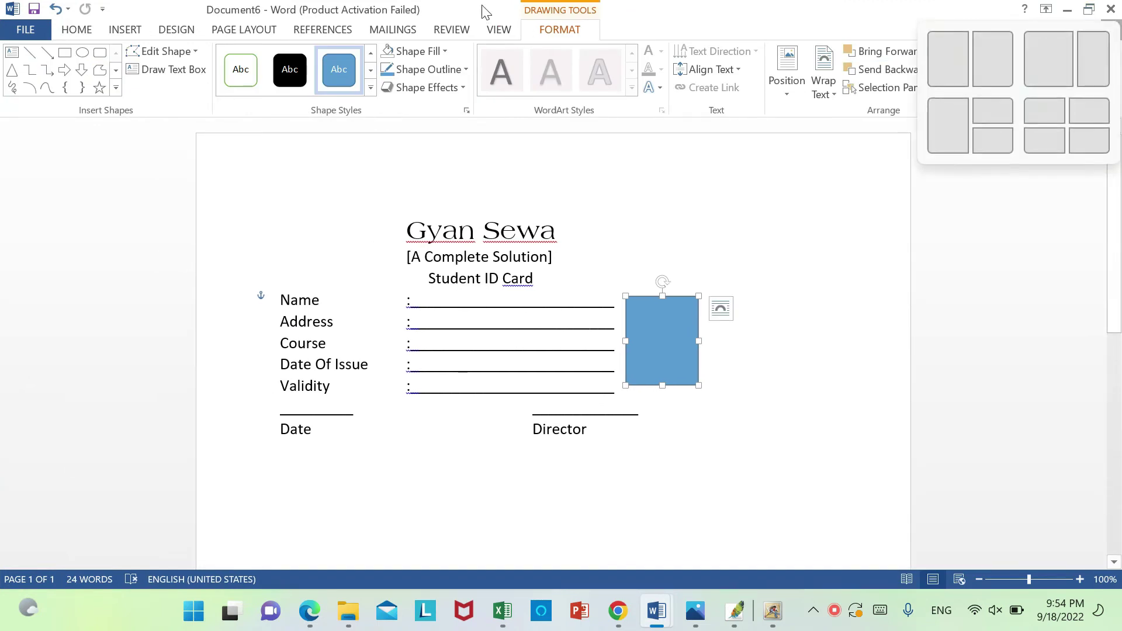
click(416, 51)
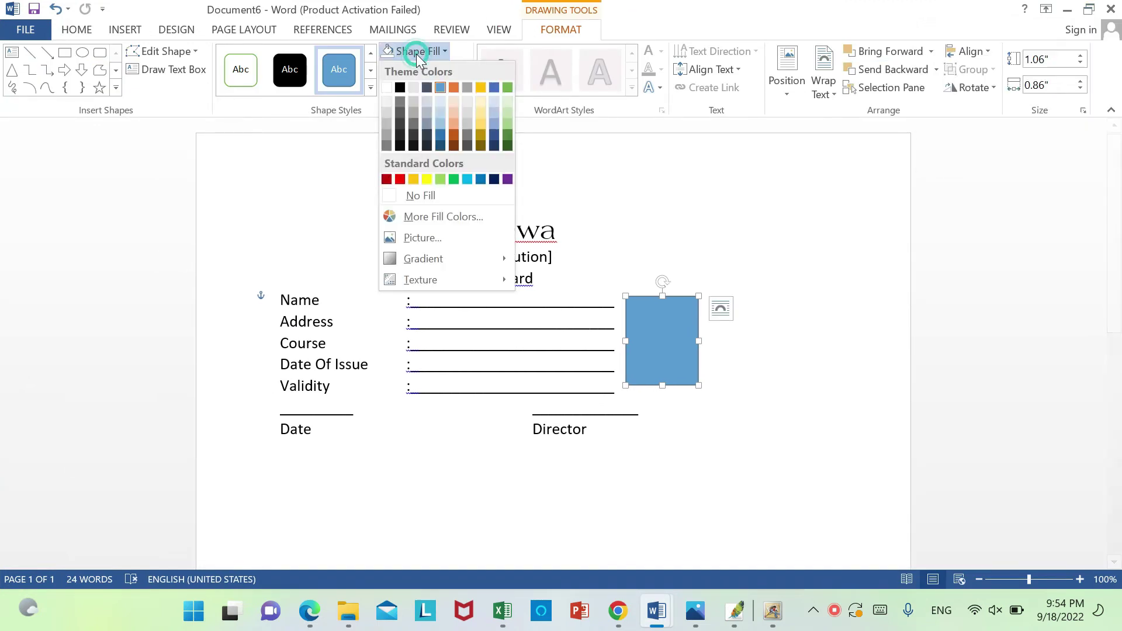
click(444, 196)
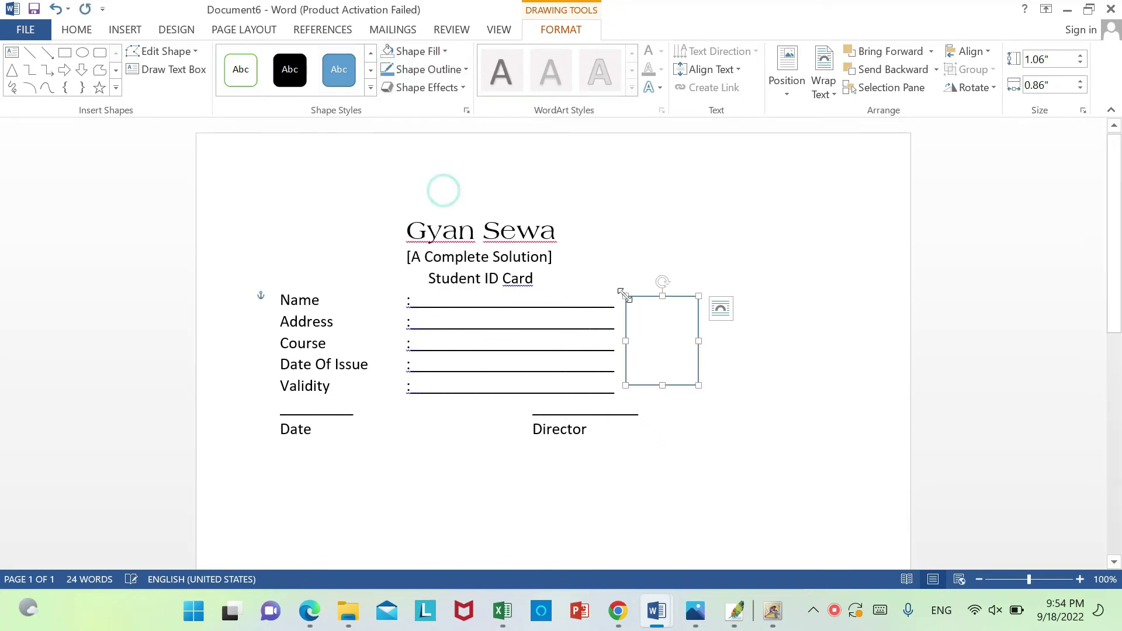
- Add the text Photo inside the photo box
click(673, 349)
right_click(676, 345)
click(657, 339)
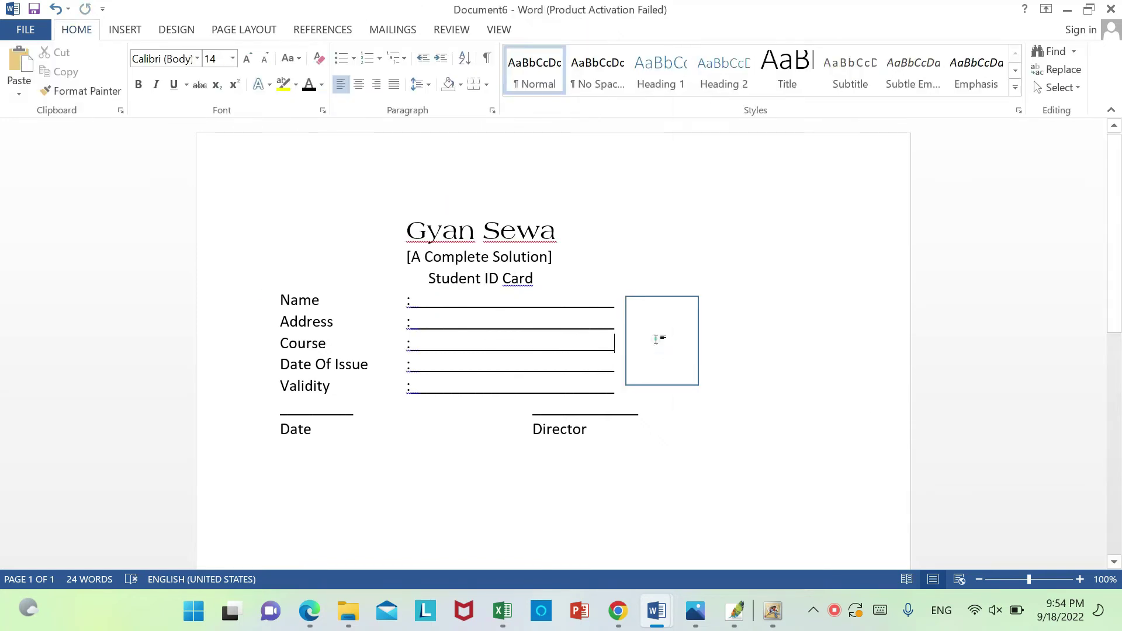
click(670, 302)
right_click(671, 304)
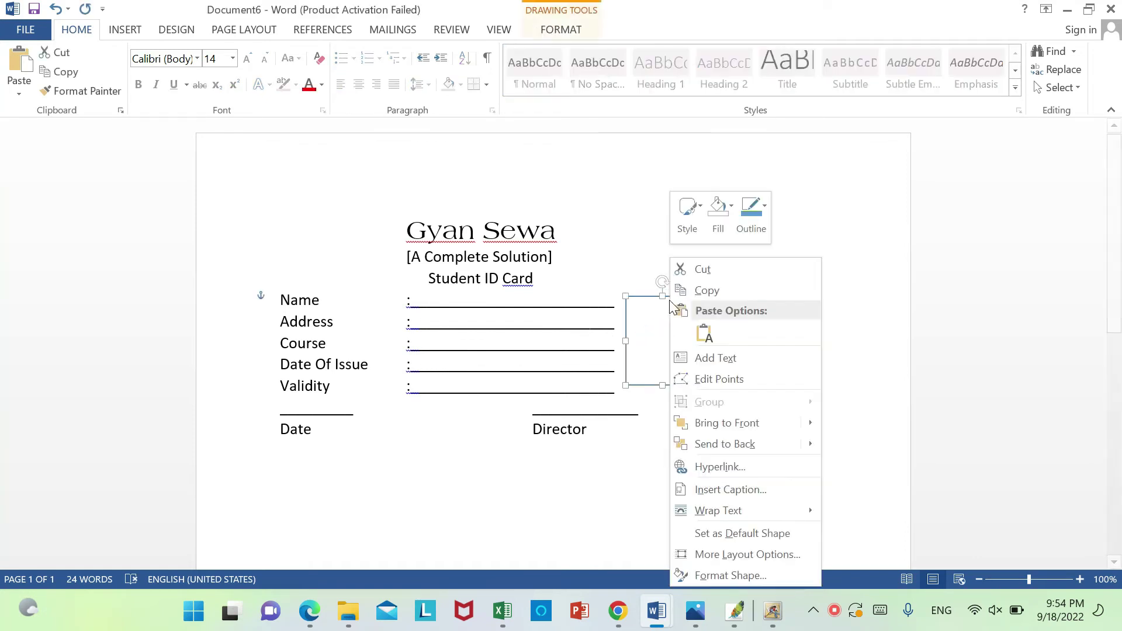
click(733, 360)
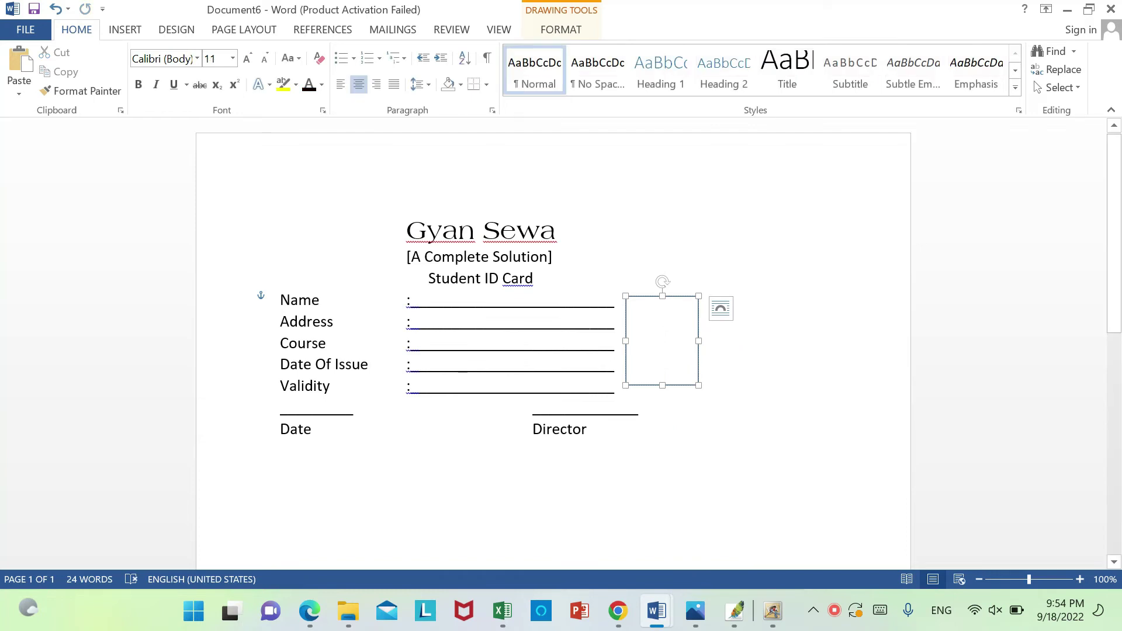
text(Ph)
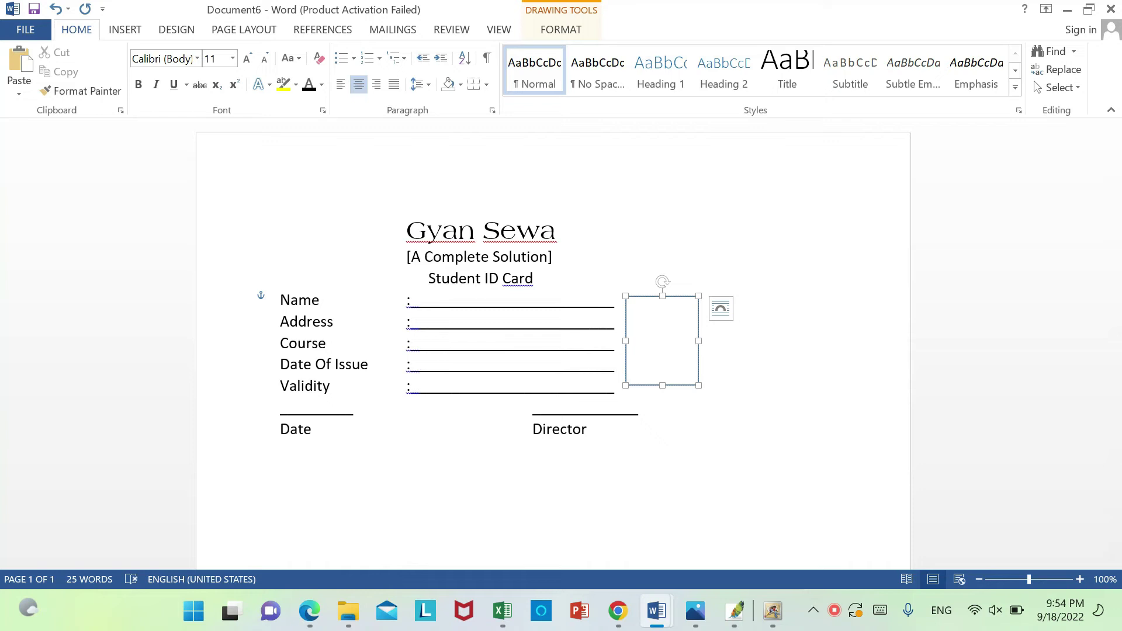
- Set the font colour of the Photo text in the box to black
key(shift+Left)
key(shift+Left)
key(shift+Left)
key(shift+Left)
key(shift+Left)
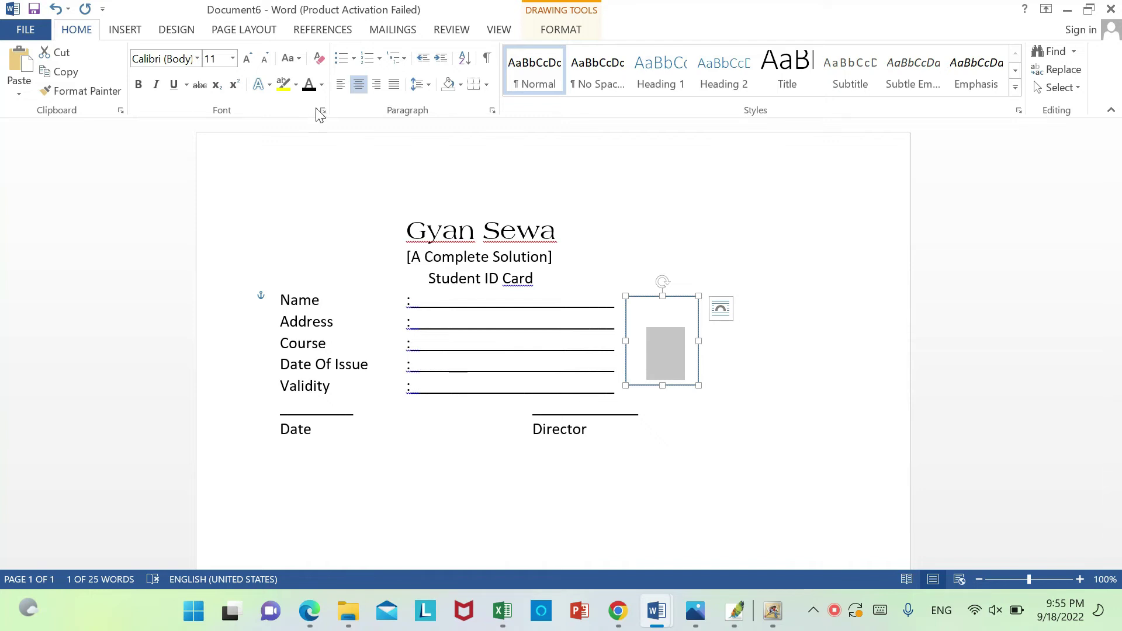
click(310, 87)
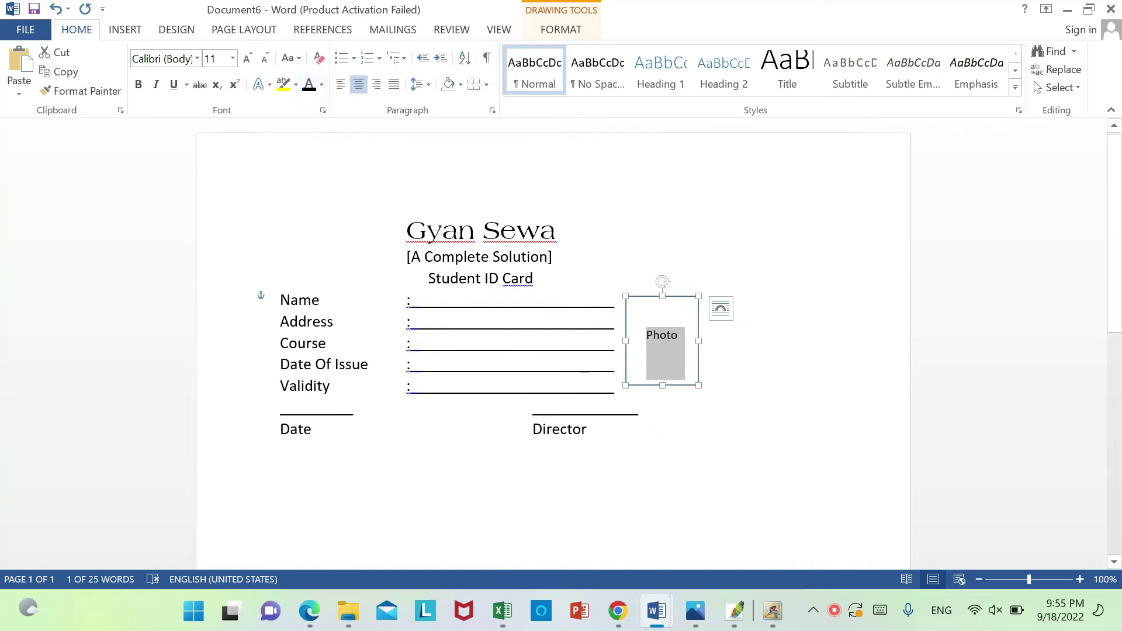
click(614, 387)
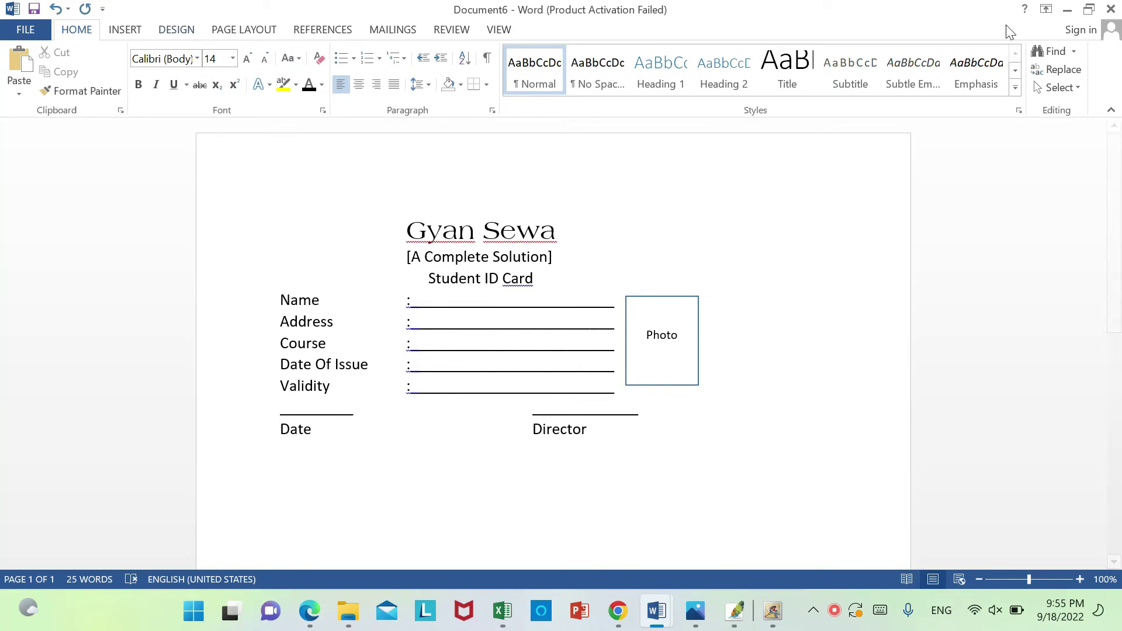
- Place the card document beside the question document again and draw a large rectangle covering the whole card
click(1088, 9)
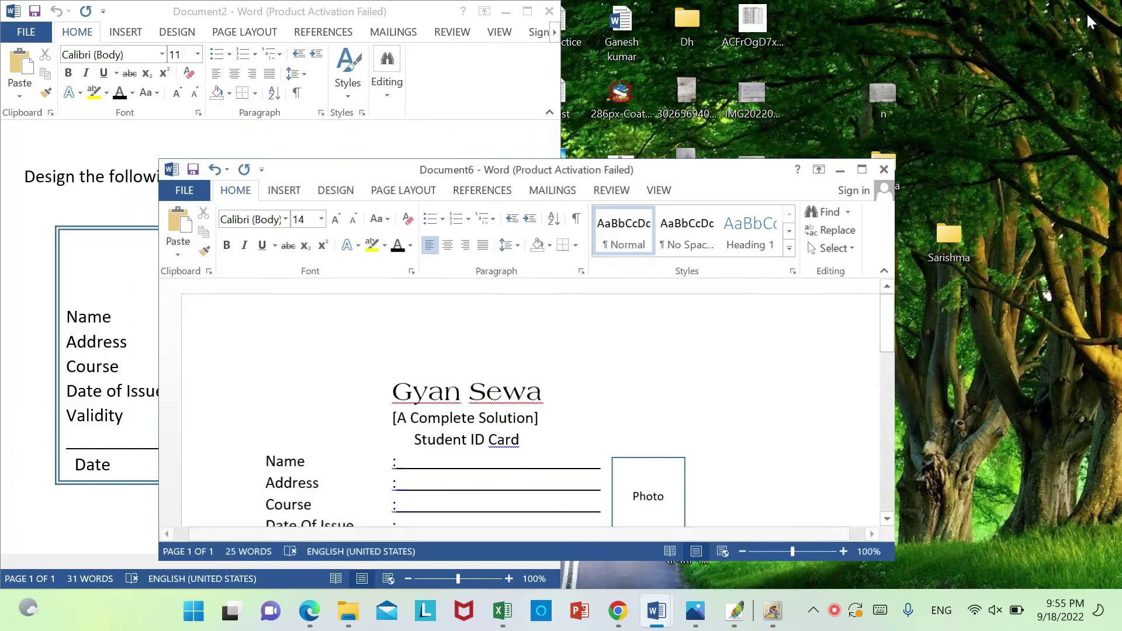
mouse_move(855, 170)
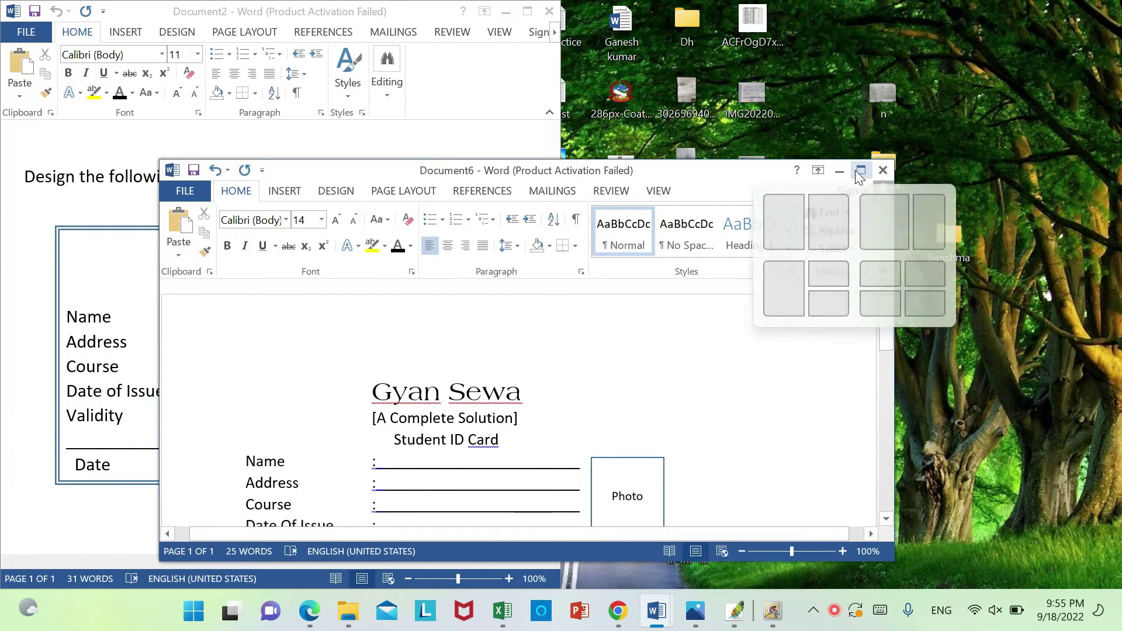
click(837, 235)
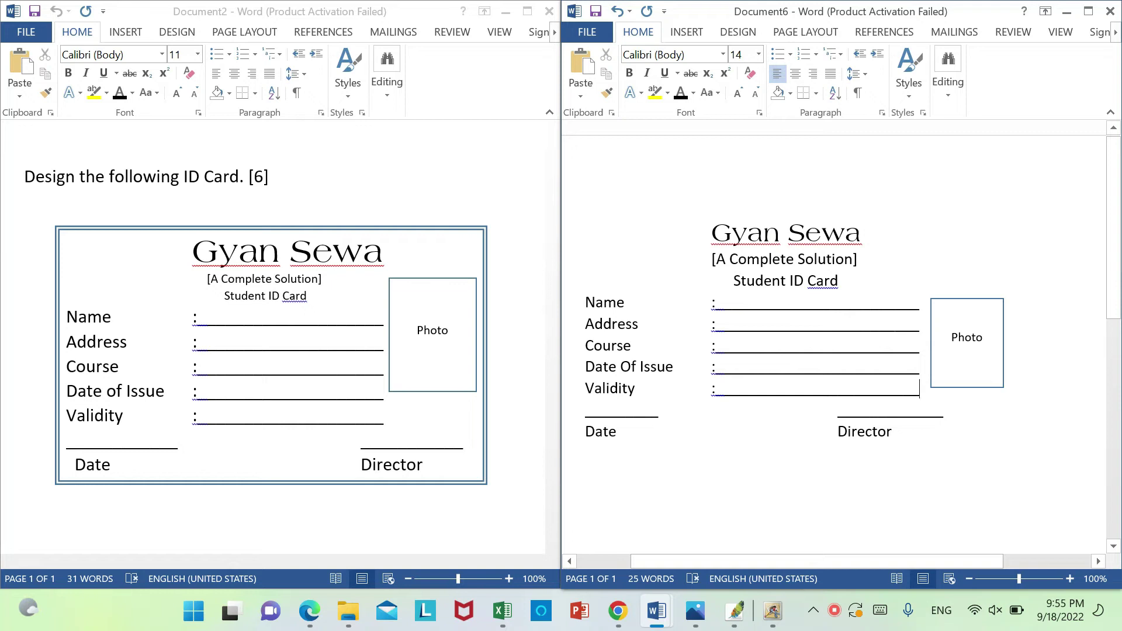
click(696, 33)
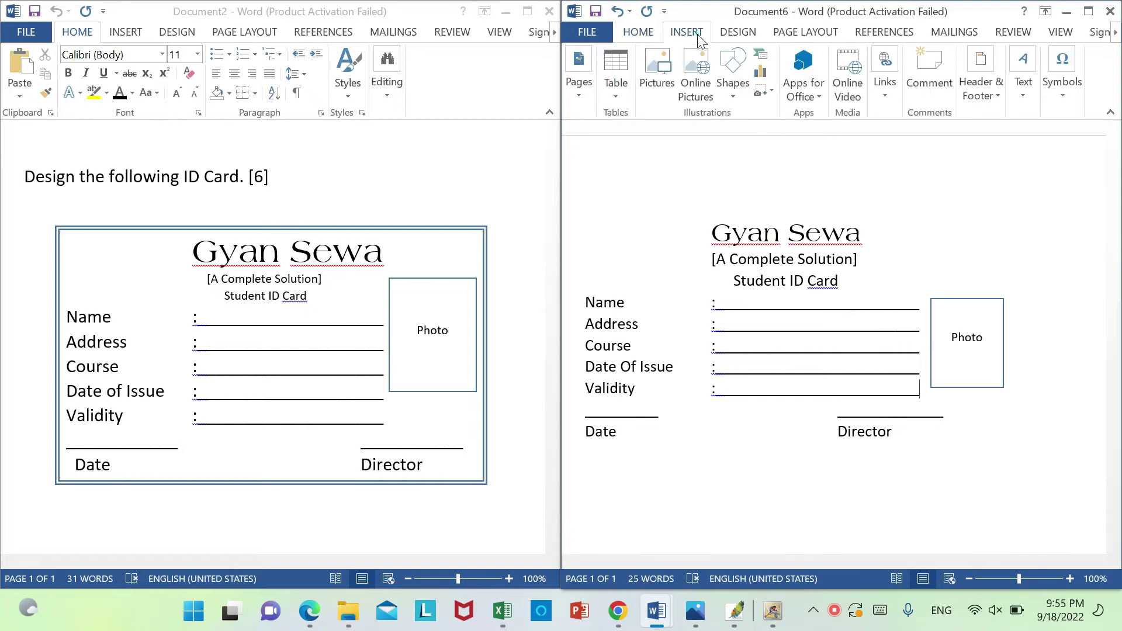
click(735, 82)
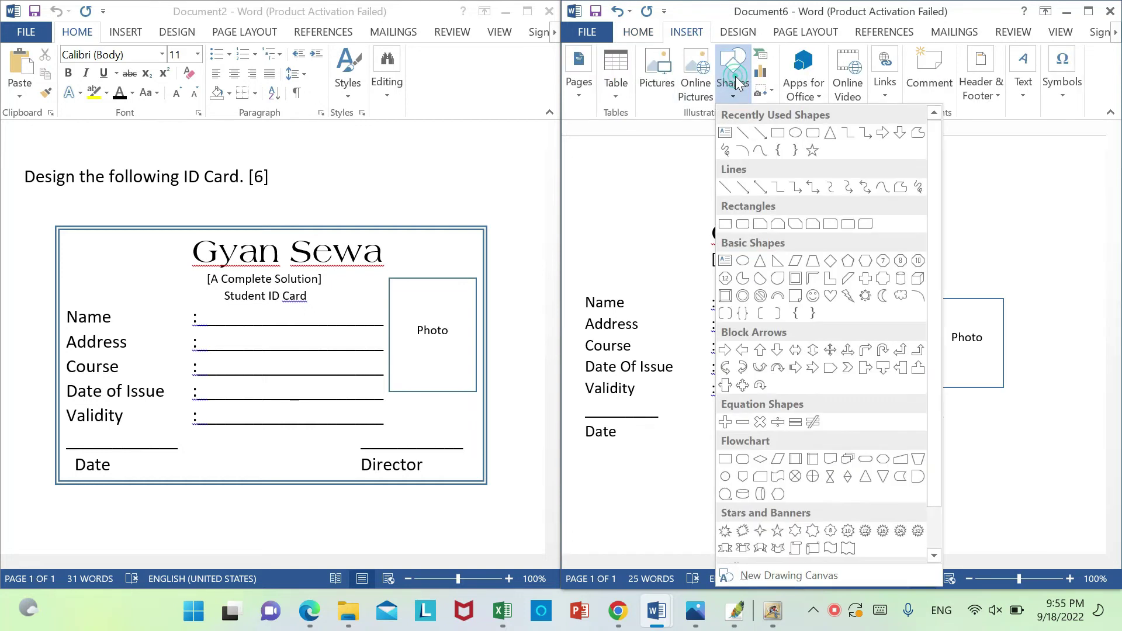
click(778, 133)
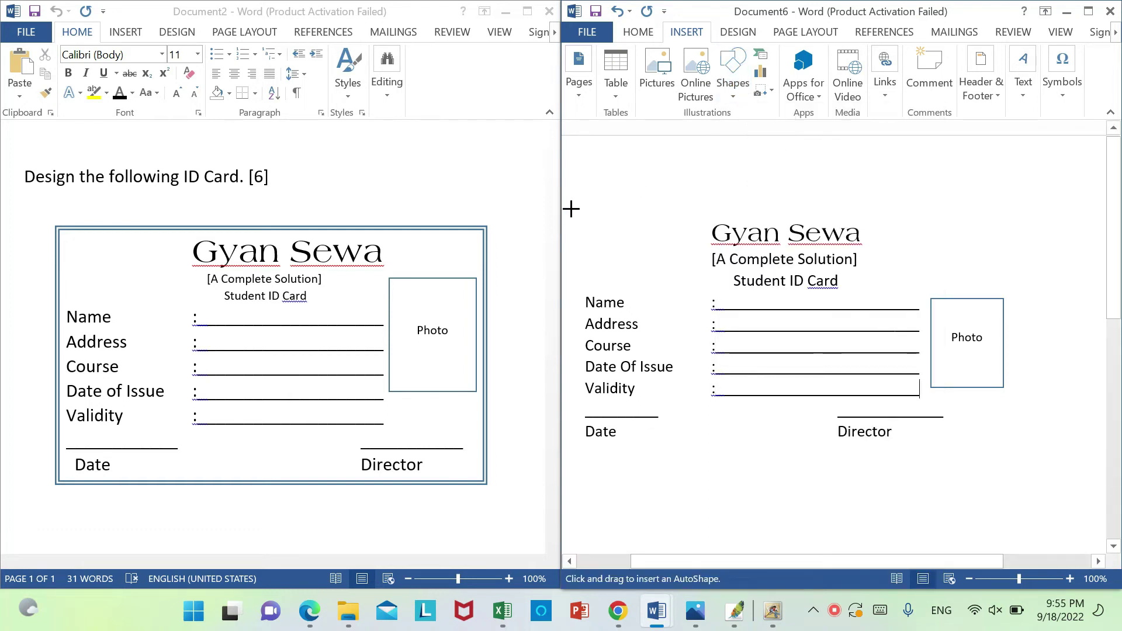
drag(571, 208, 885, 448)
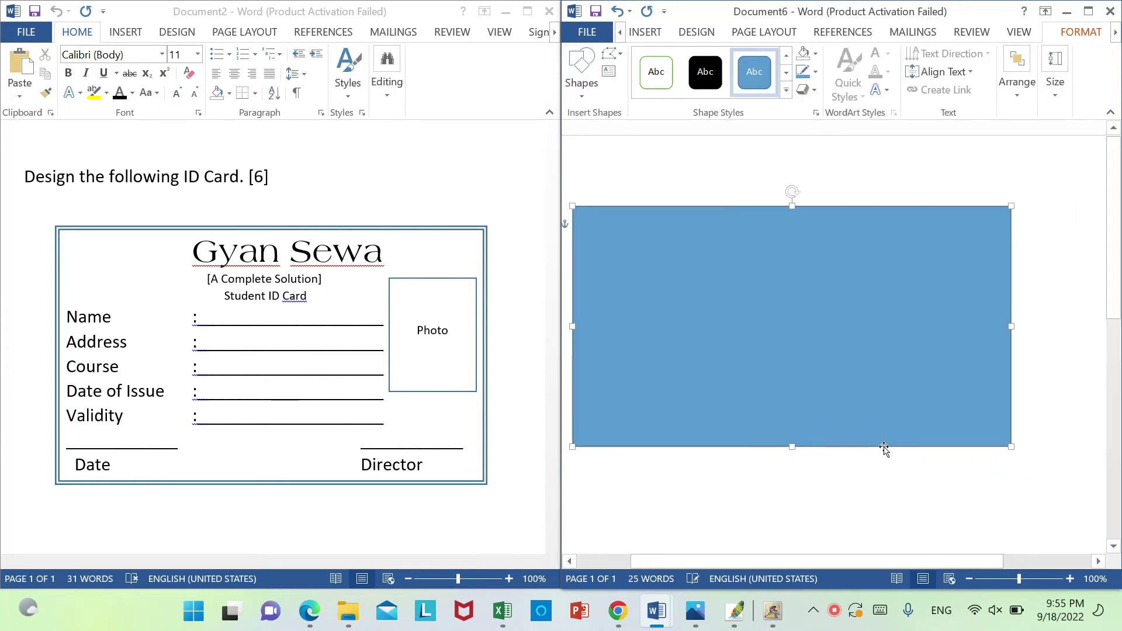
- Maximize the card document window and remove the fill from the large rectangle covering the card
drag(940, 560, 857, 538)
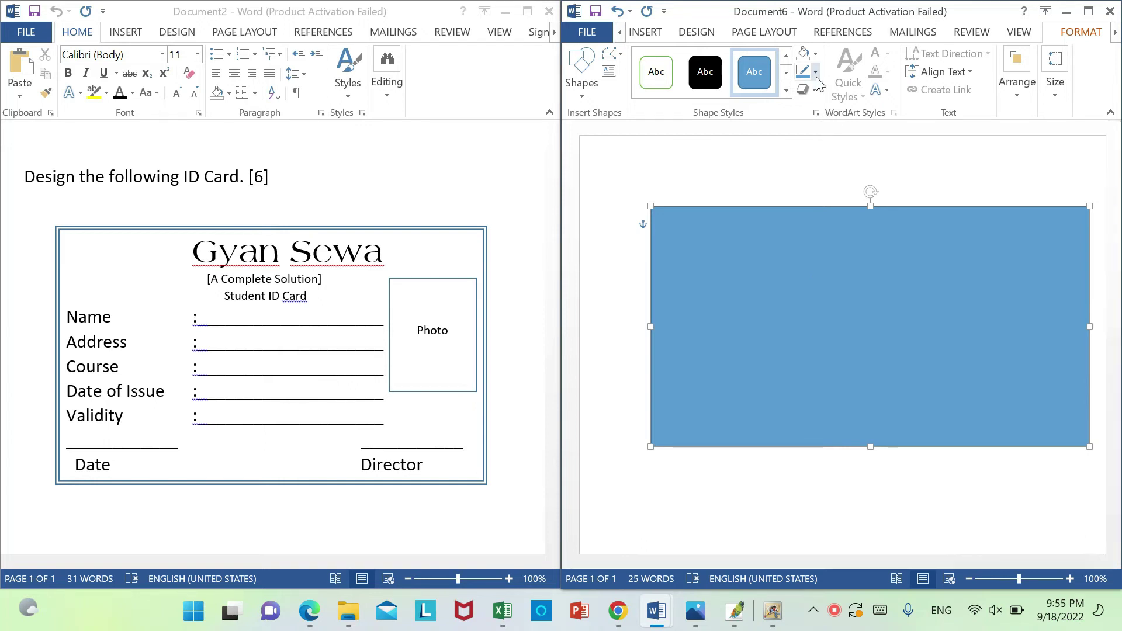
click(1089, 11)
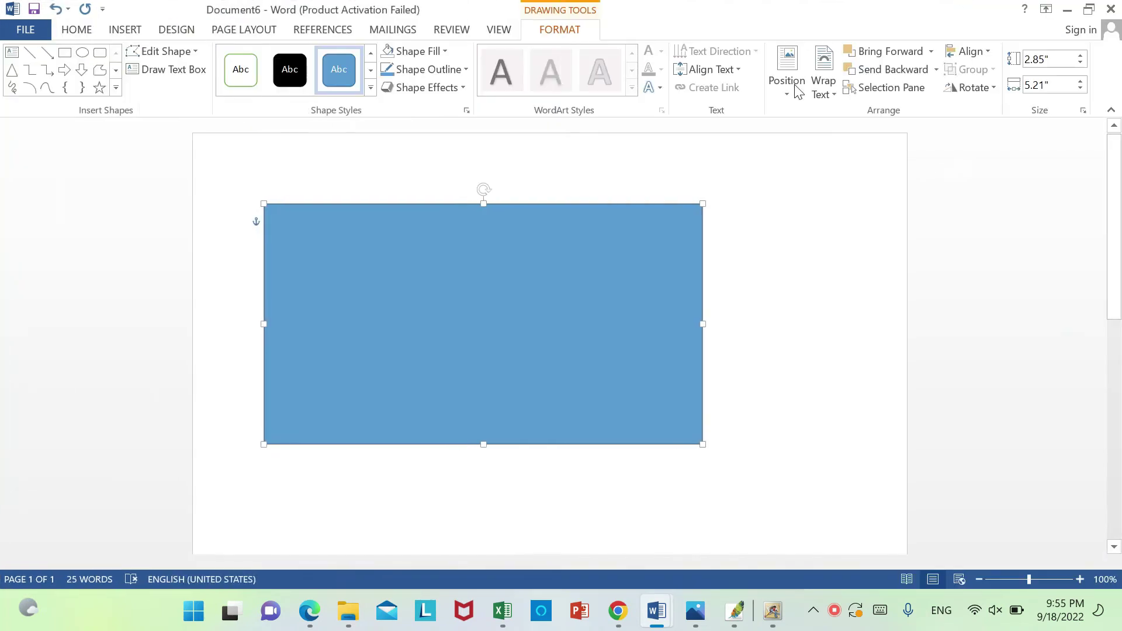
click(443, 53)
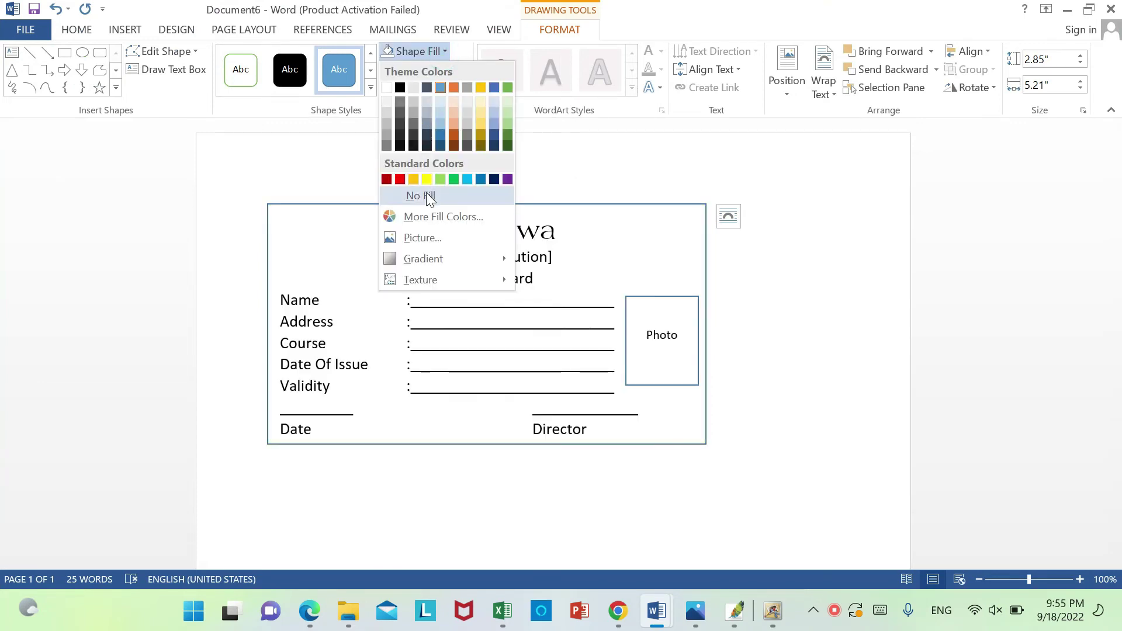
click(429, 196)
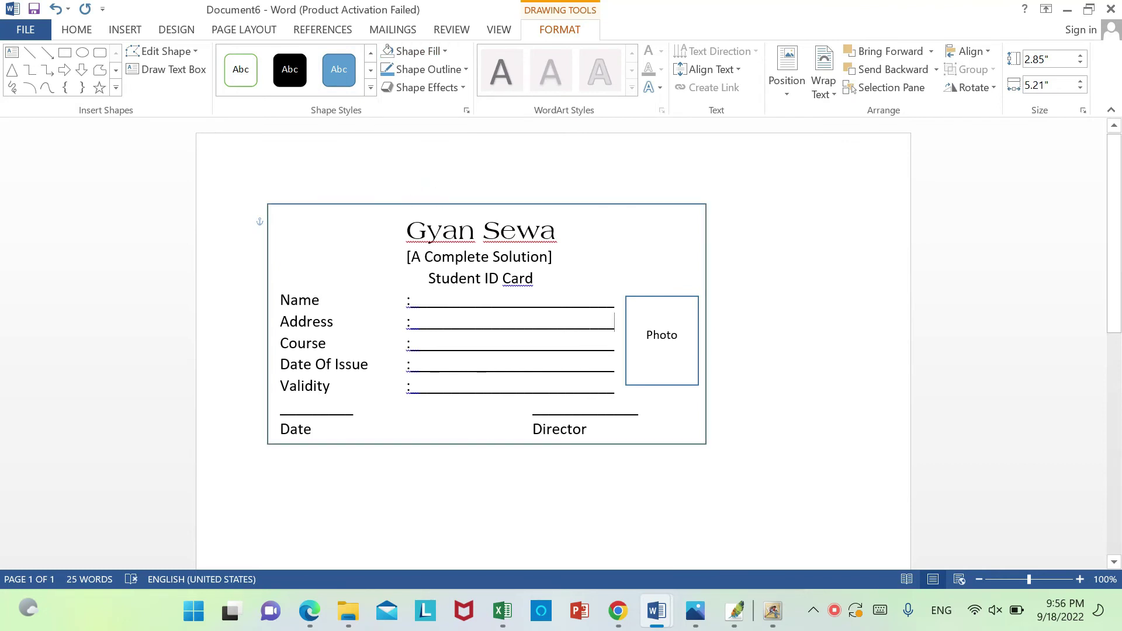
- Lower the outer rectangle's upper edge closer to the Gyan Sewa heading, making the rectangle about 2.73 inches high
click(820, 322)
click(629, 258)
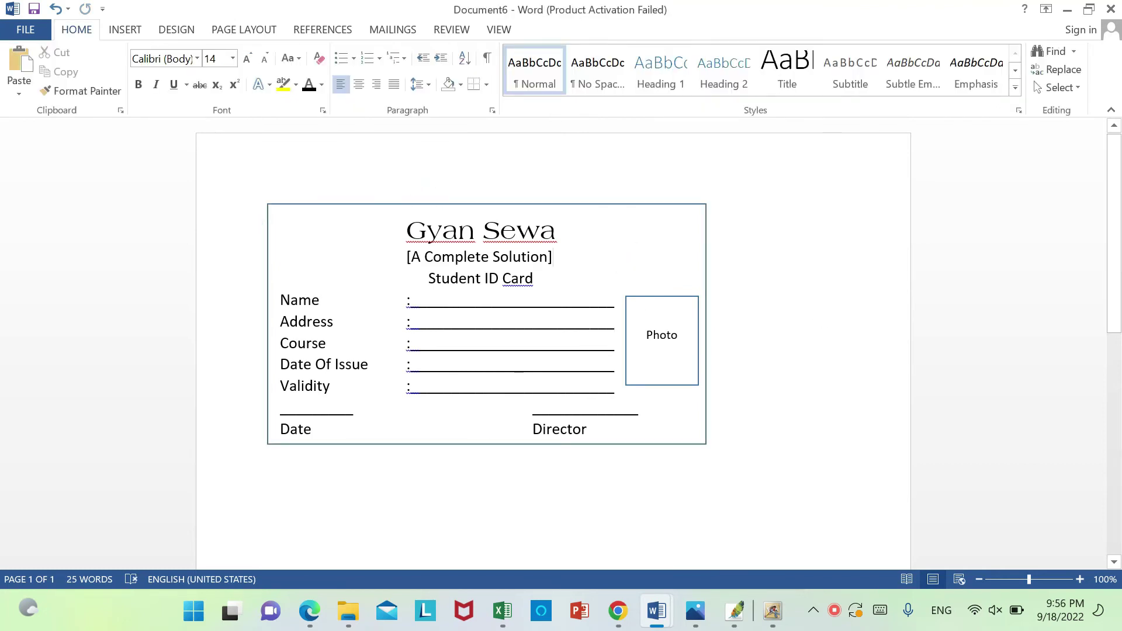
click(556, 202)
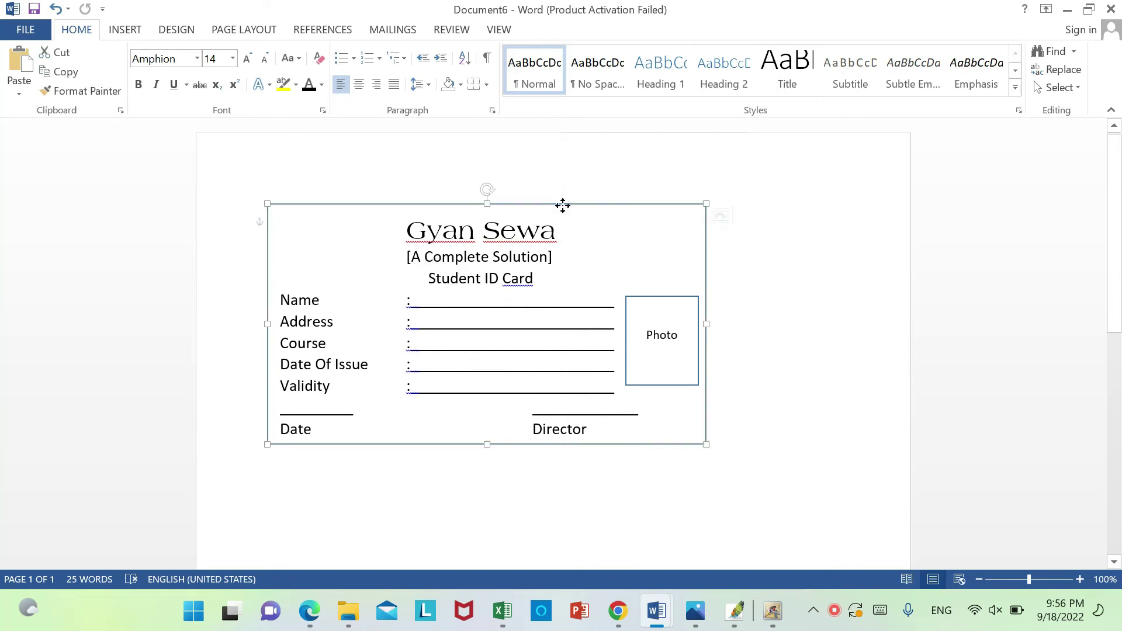
drag(488, 201, 491, 215)
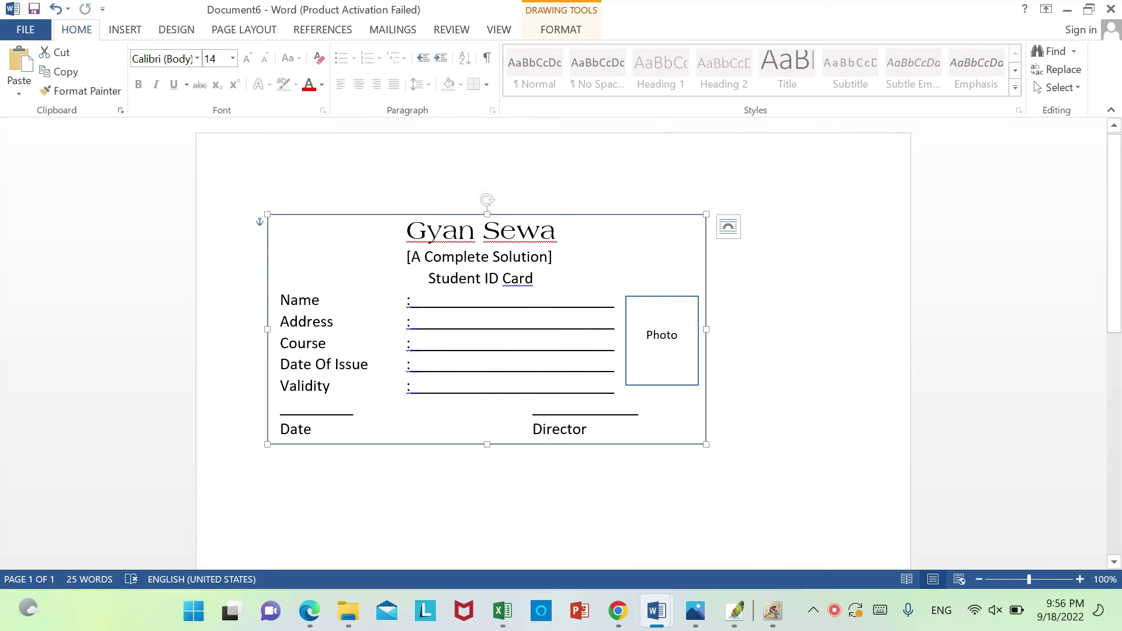
click(662, 219)
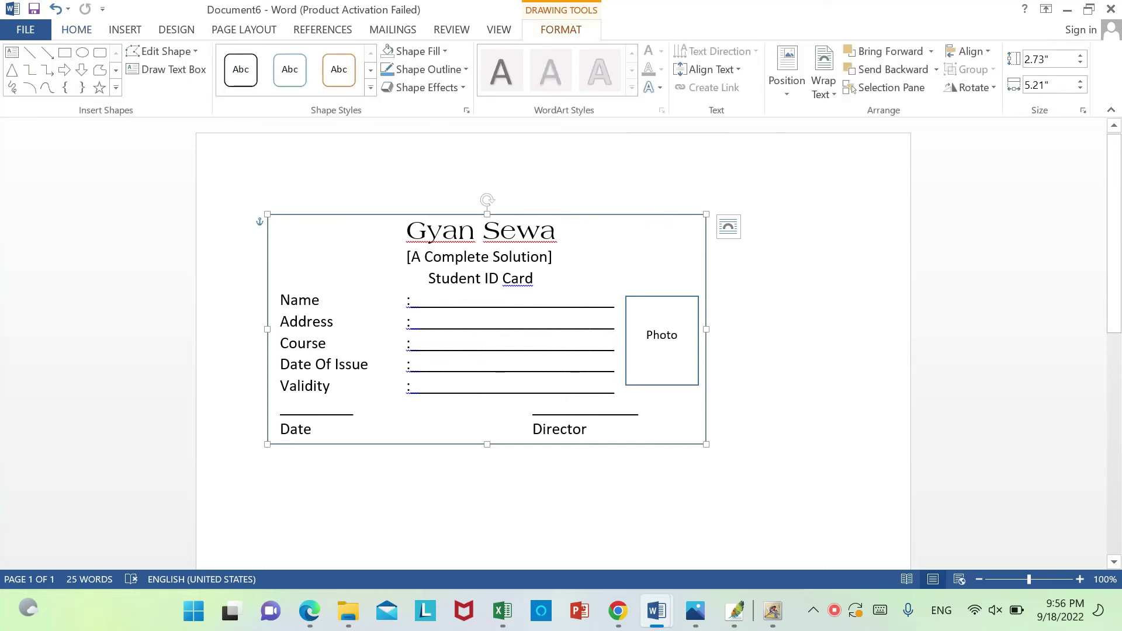
click(464, 72)
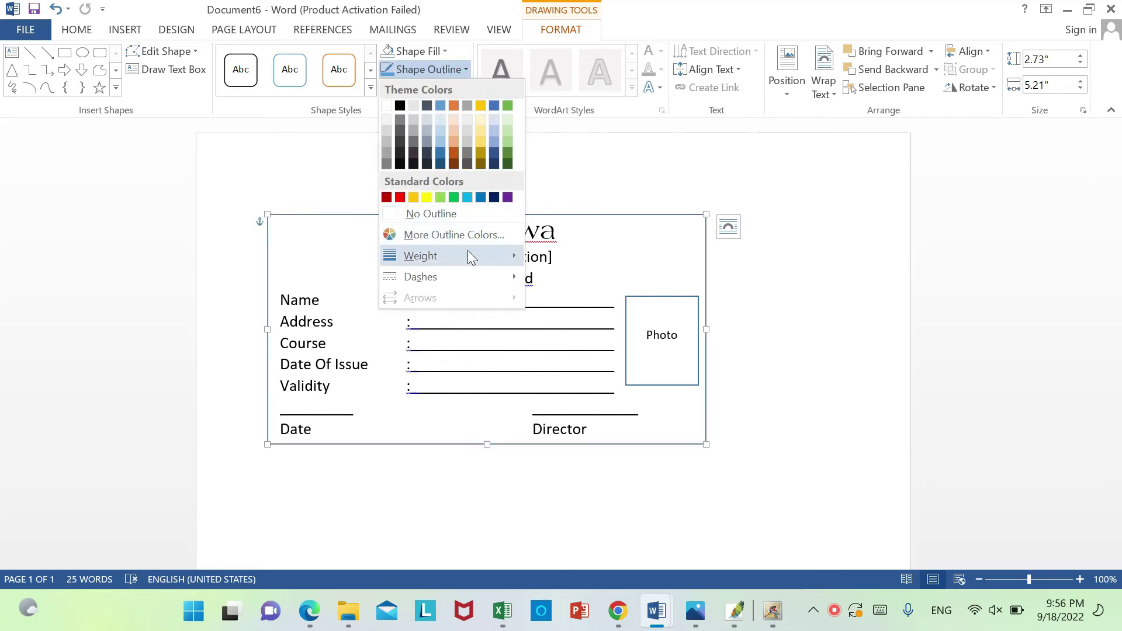
mouse_move(473, 264)
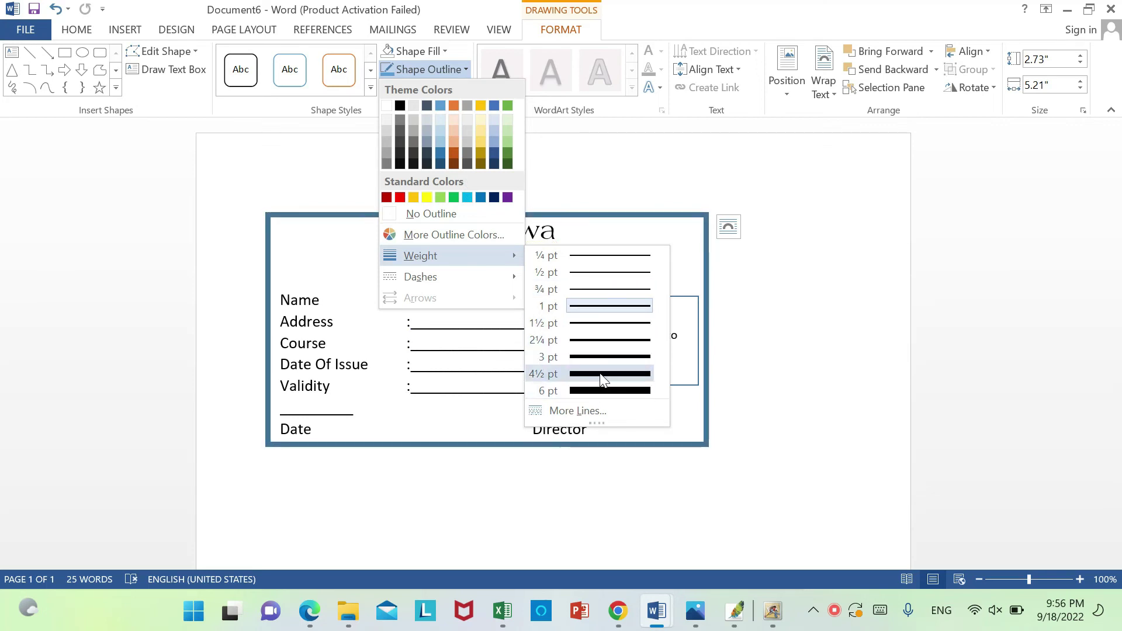
- Place the card document beside the question document and pull in the outer rectangle's left edge, making it about 5.15 inches wide
click(1088, 9)
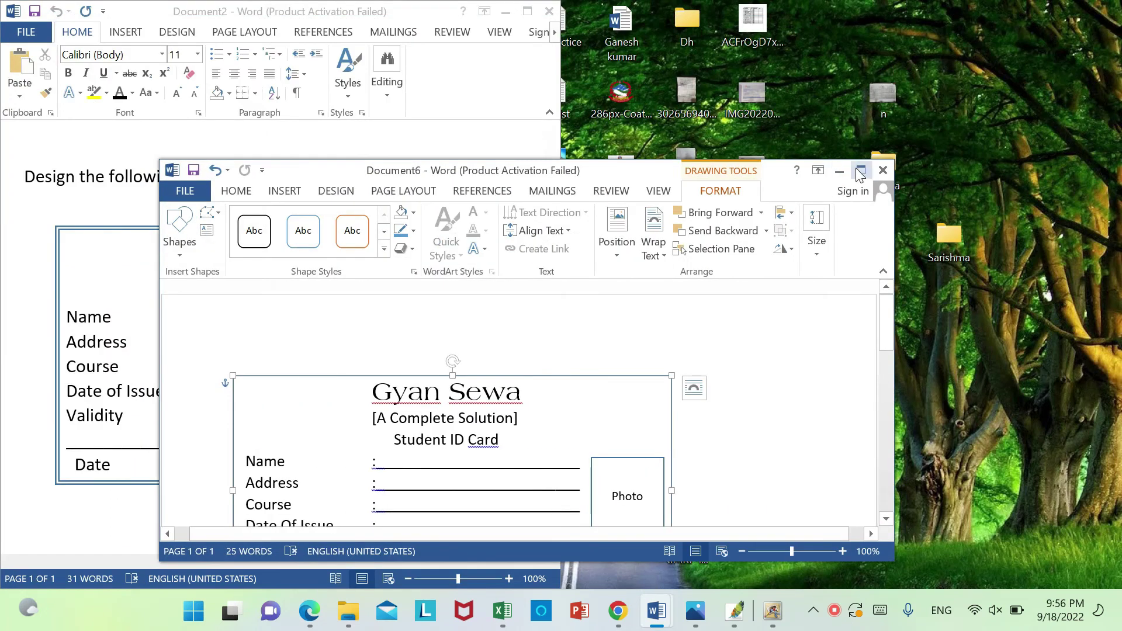
mouse_move(861, 170)
click(837, 238)
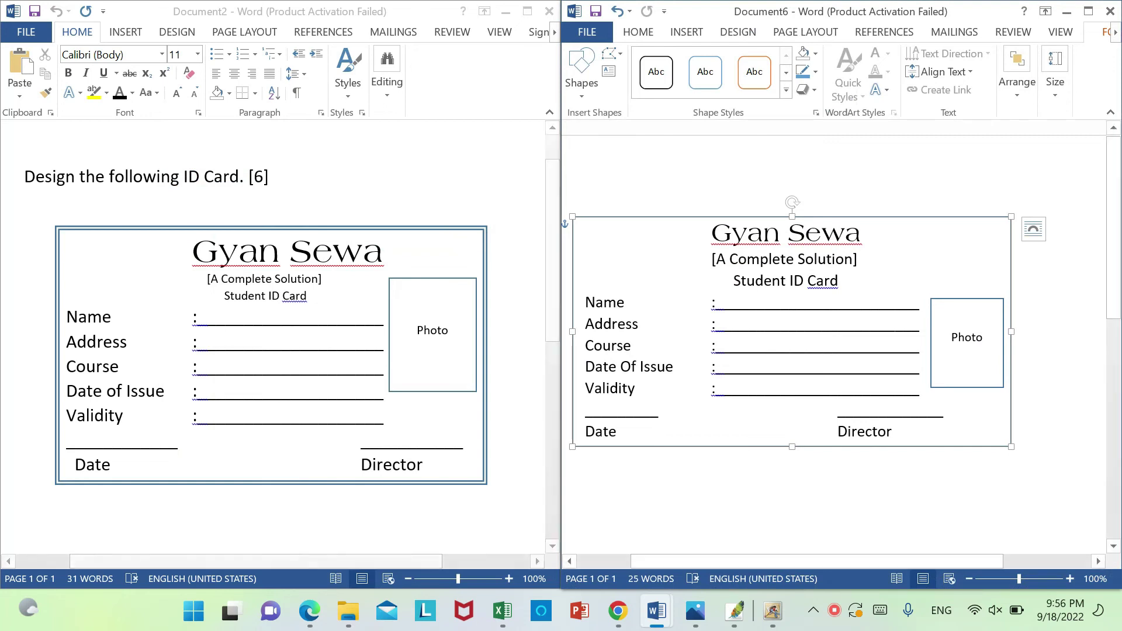
drag(850, 560, 829, 560)
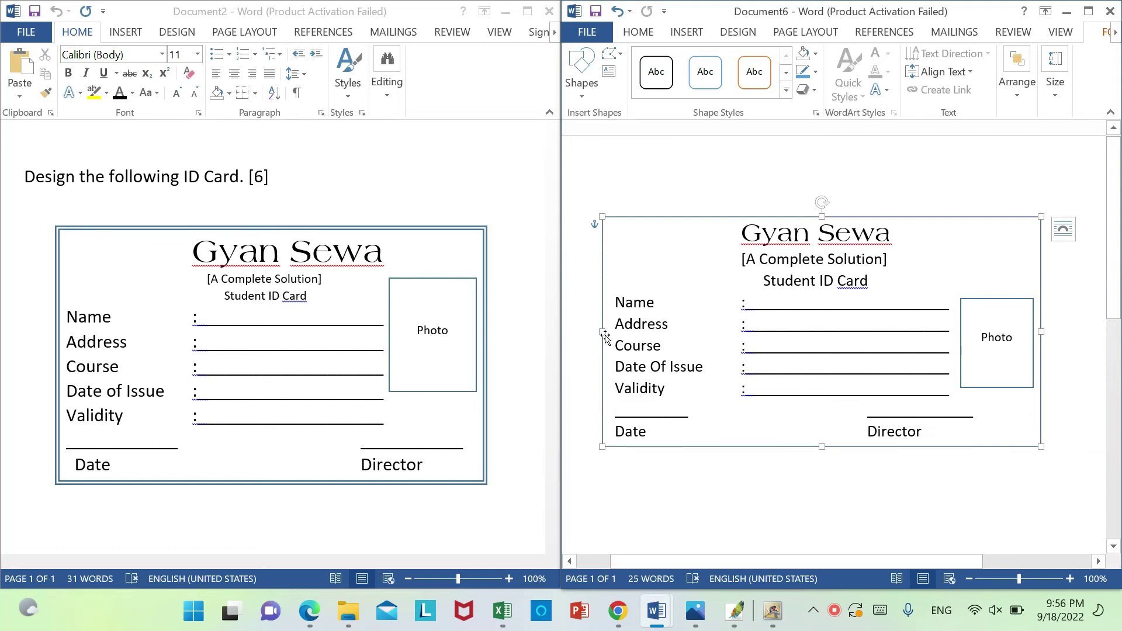
drag(601, 334, 605, 333)
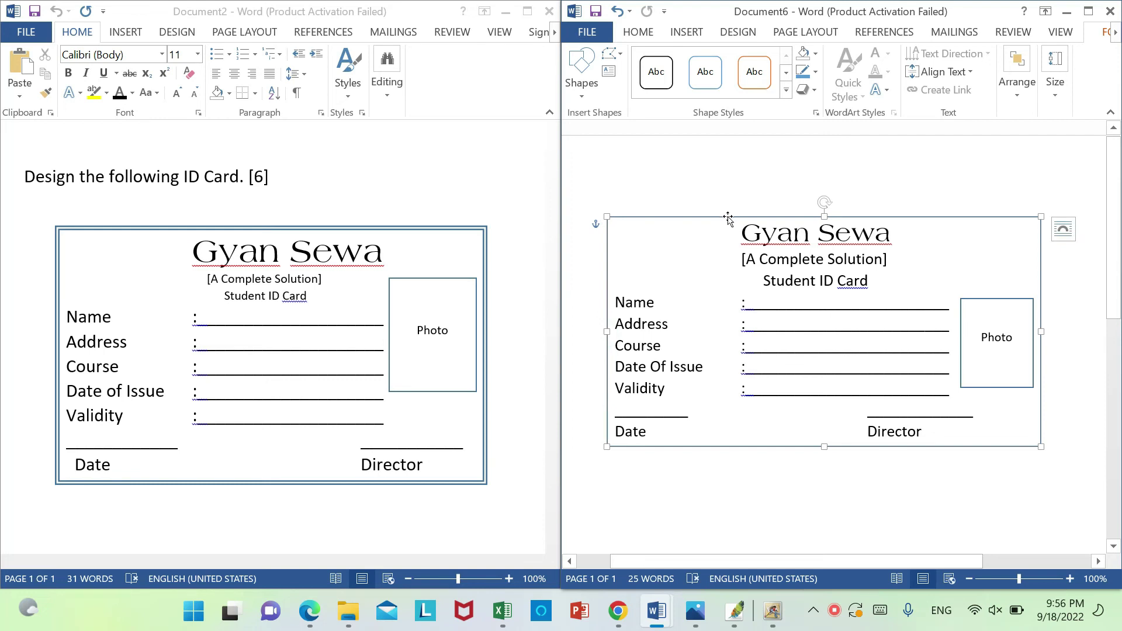
- Set the compound type of the outer rectangle's outline to Double in the detailed line settings
click(815, 71)
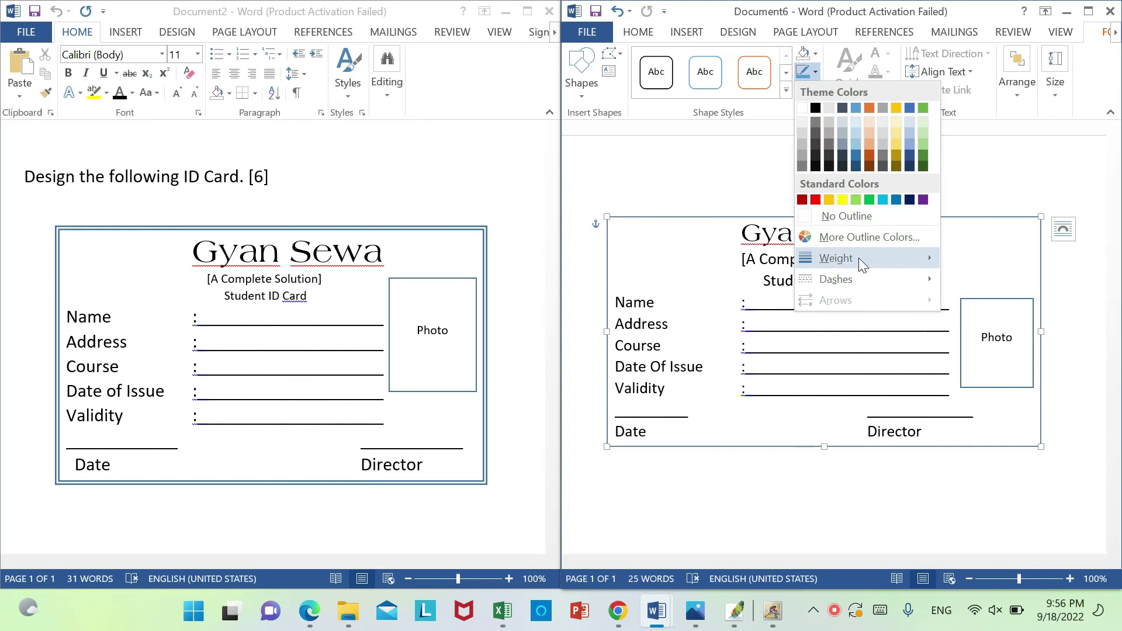
mouse_move(859, 261)
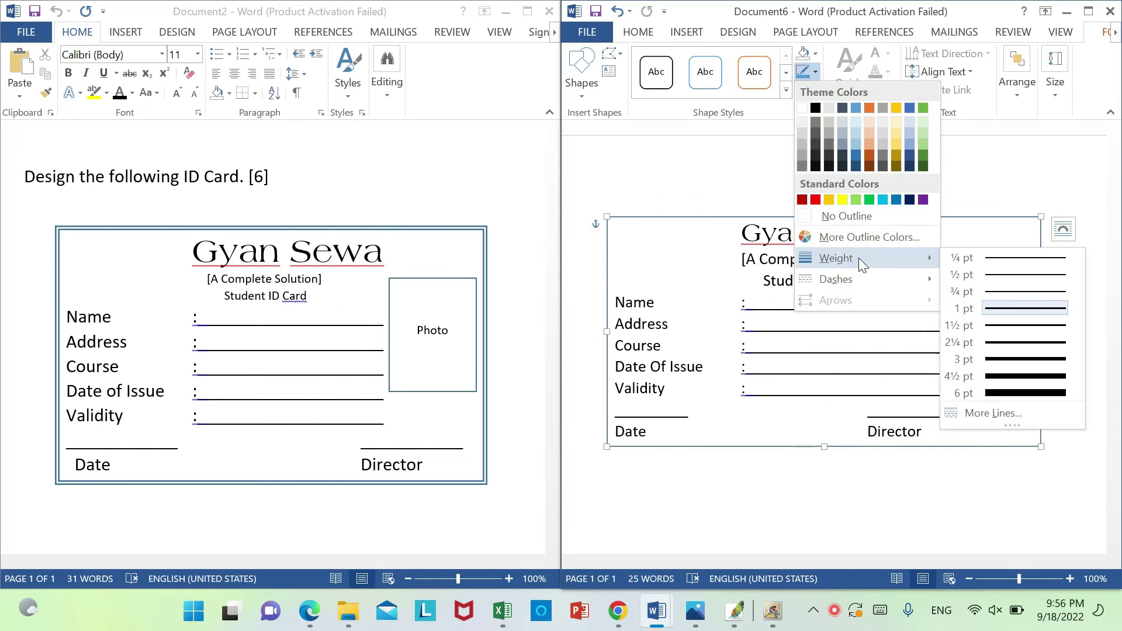
click(1011, 414)
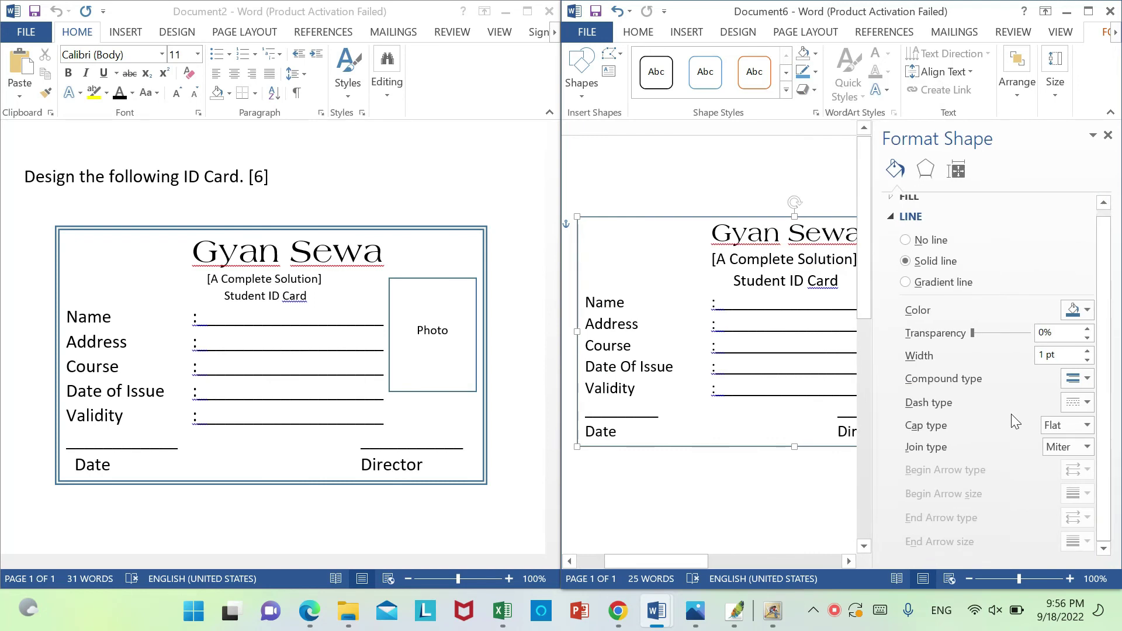
click(1084, 389)
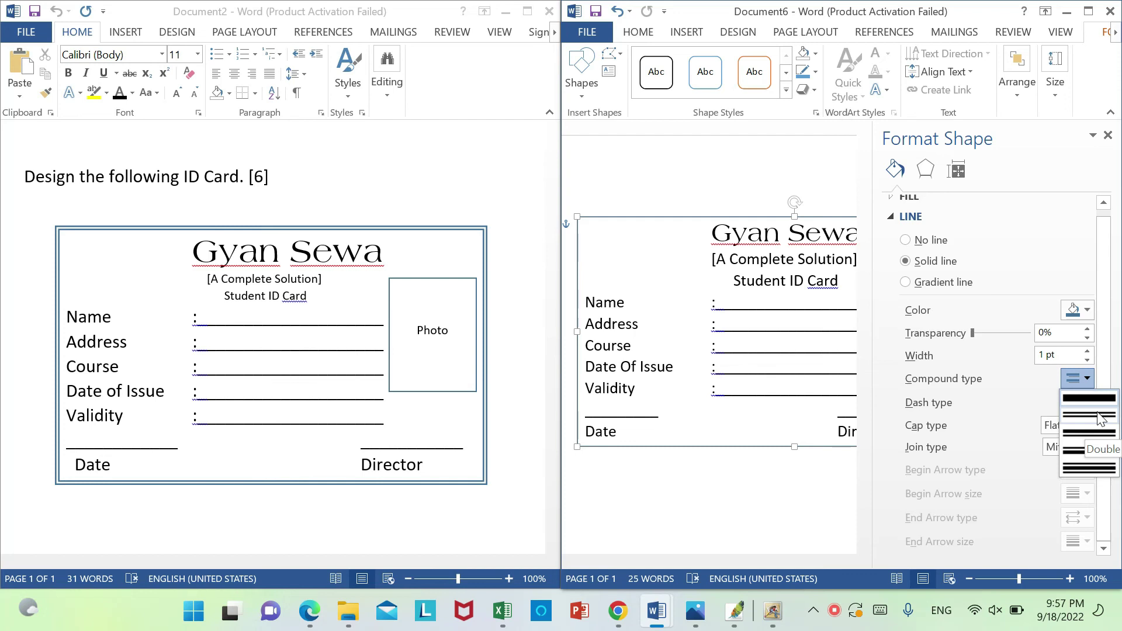
click(1101, 418)
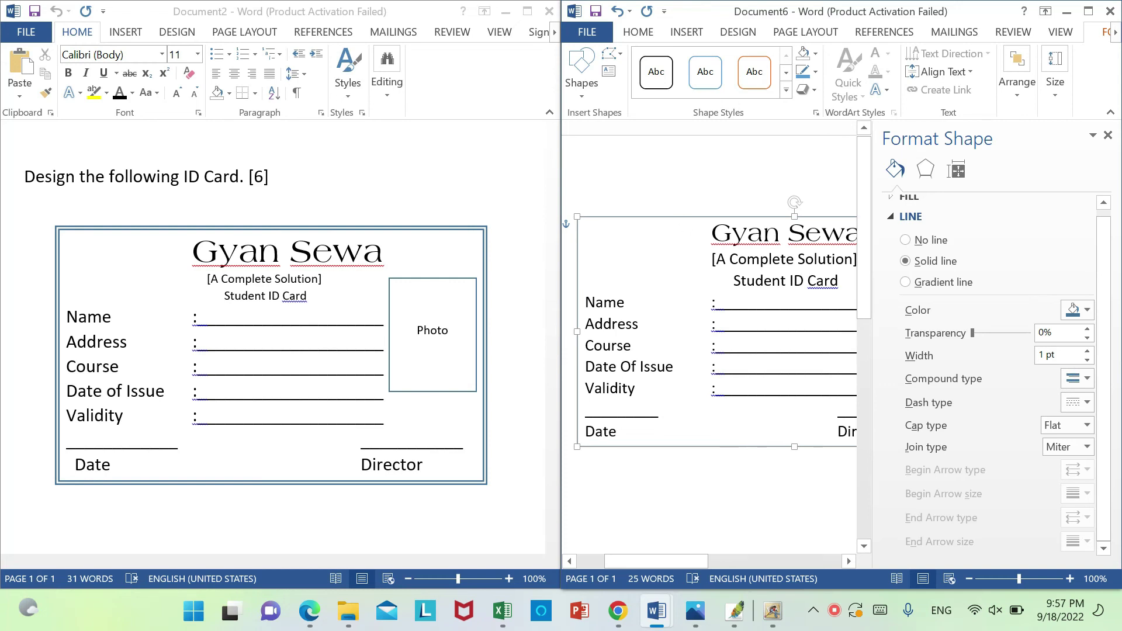
- Maximize the card document window and increase the outer rectangle's line width to match the double border of the question card
click(1087, 12)
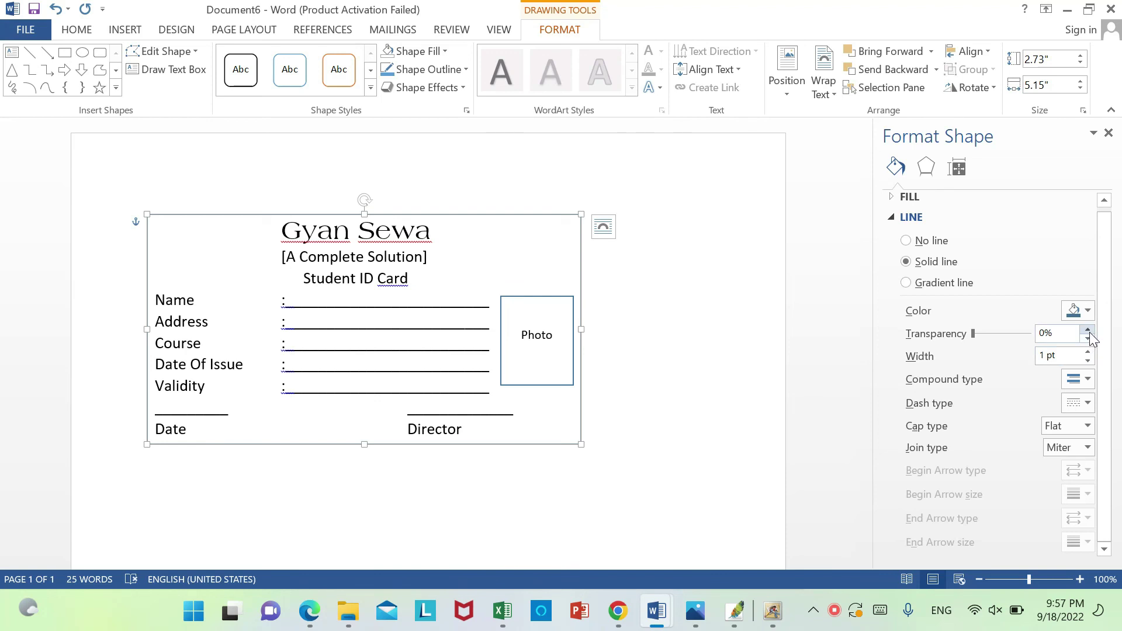
click(1088, 352)
click(1088, 352)
click(1088, 352)
click(1089, 352)
click(1089, 352)
click(1088, 352)
click(1088, 352)
click(1088, 352)
click(1088, 352)
click(1089, 352)
click(1089, 352)
click(1089, 352)
click(690, 388)
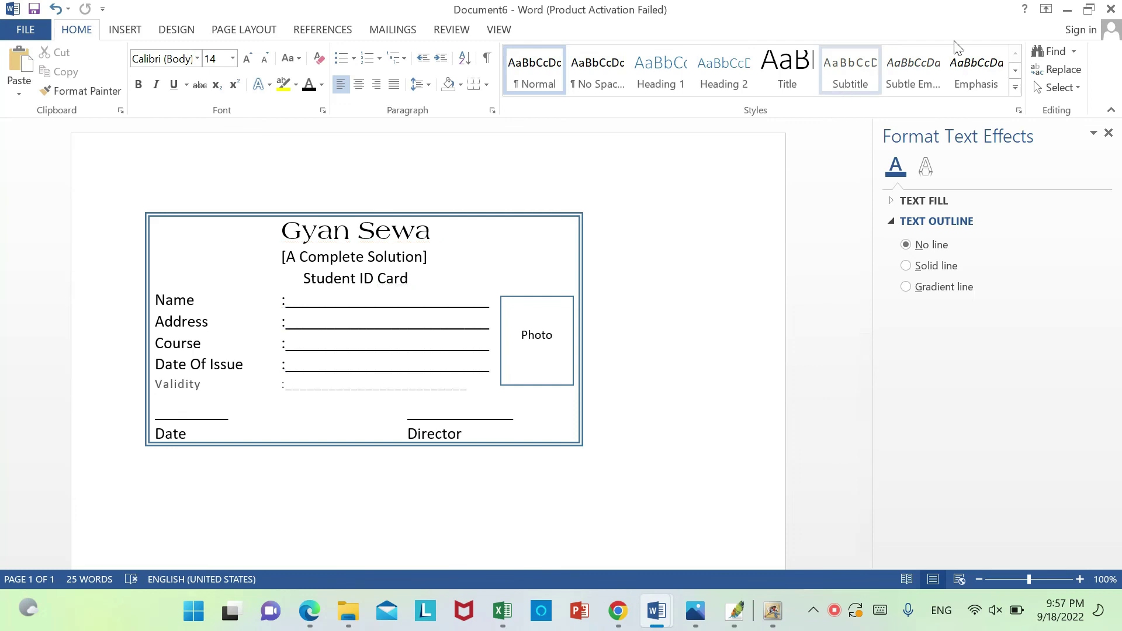
- Place the card document beside the question document again and close the formatting pane to compare both cards
mouse_move(1092, 12)
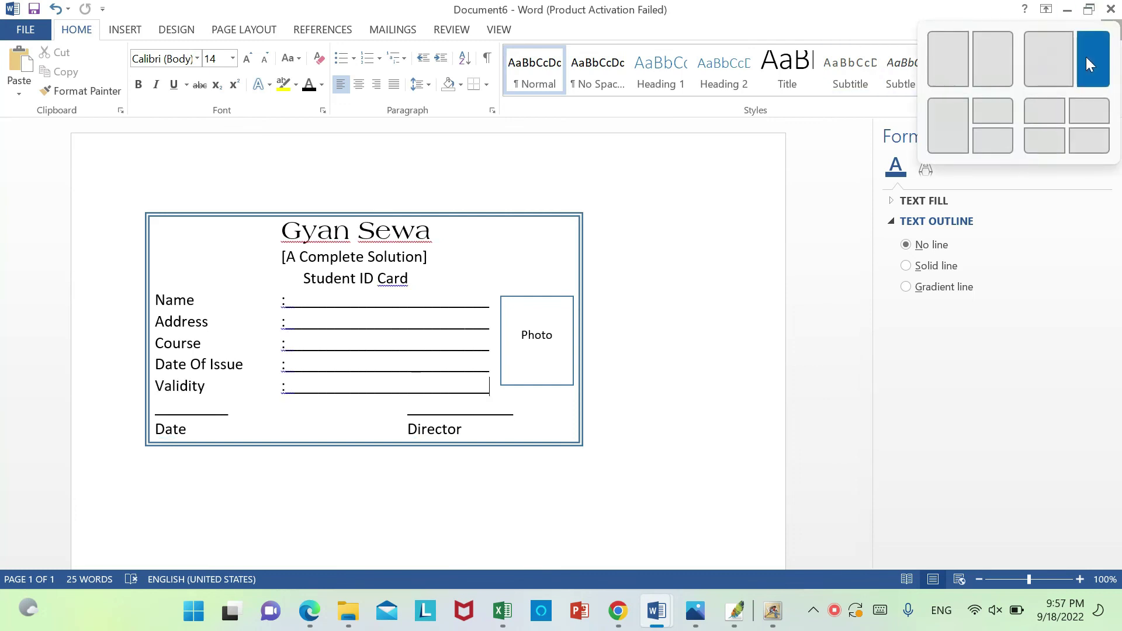
click(1005, 73)
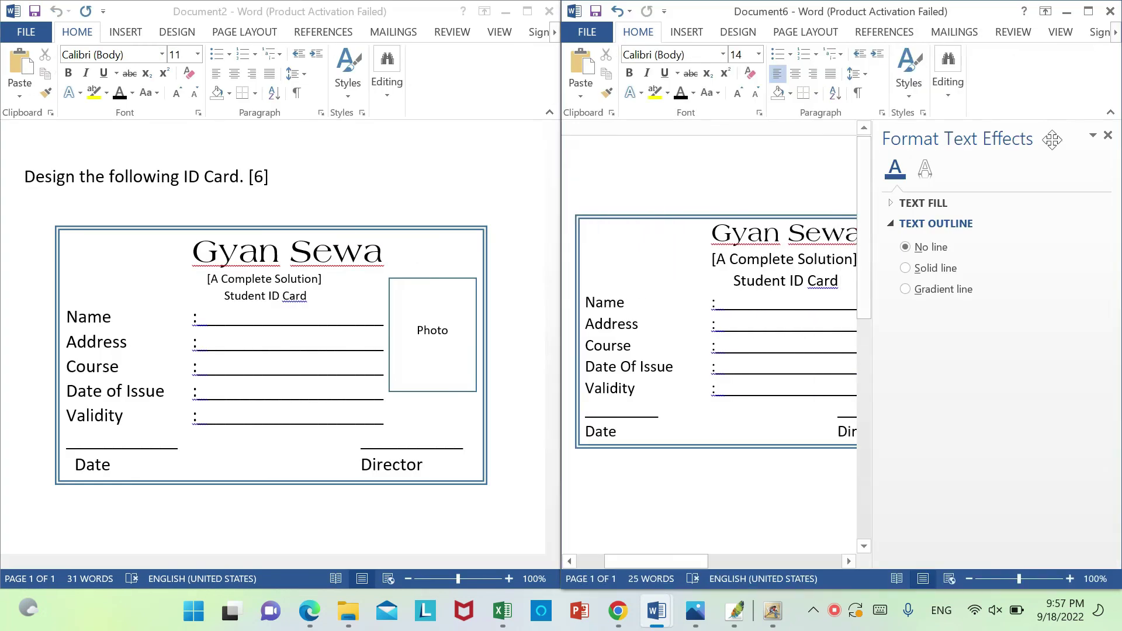
click(1108, 135)
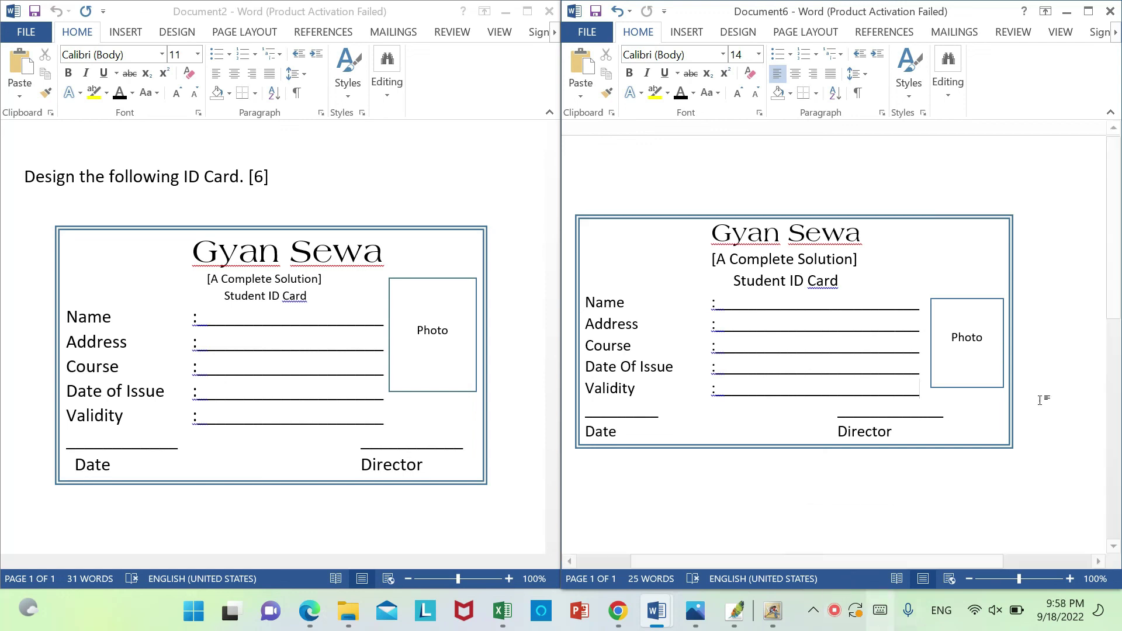
right_click(839, 613)
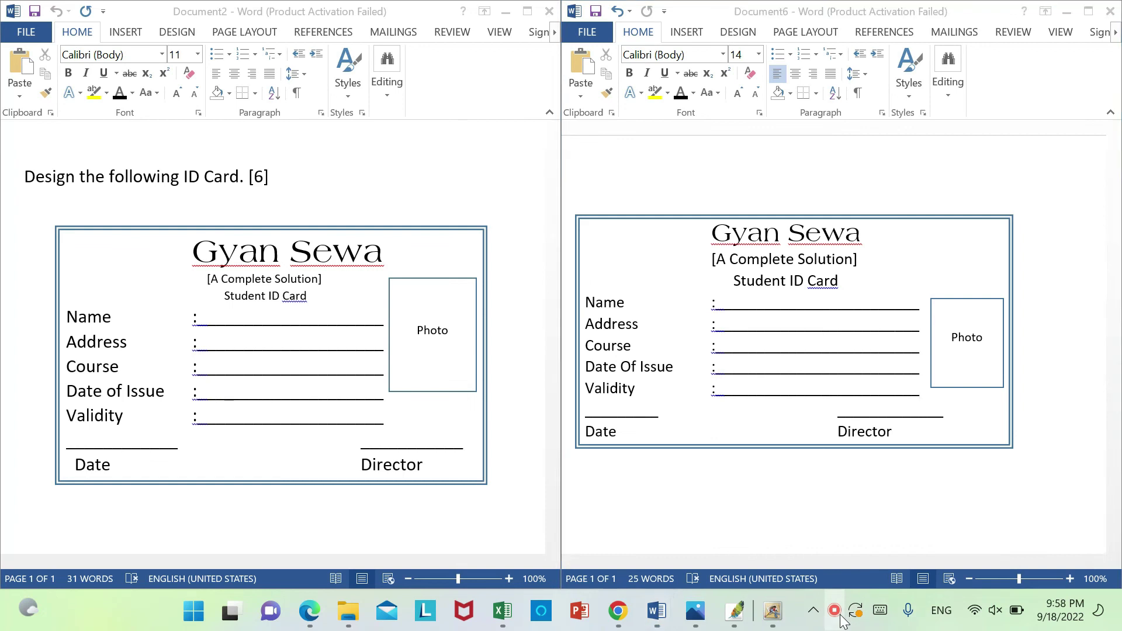